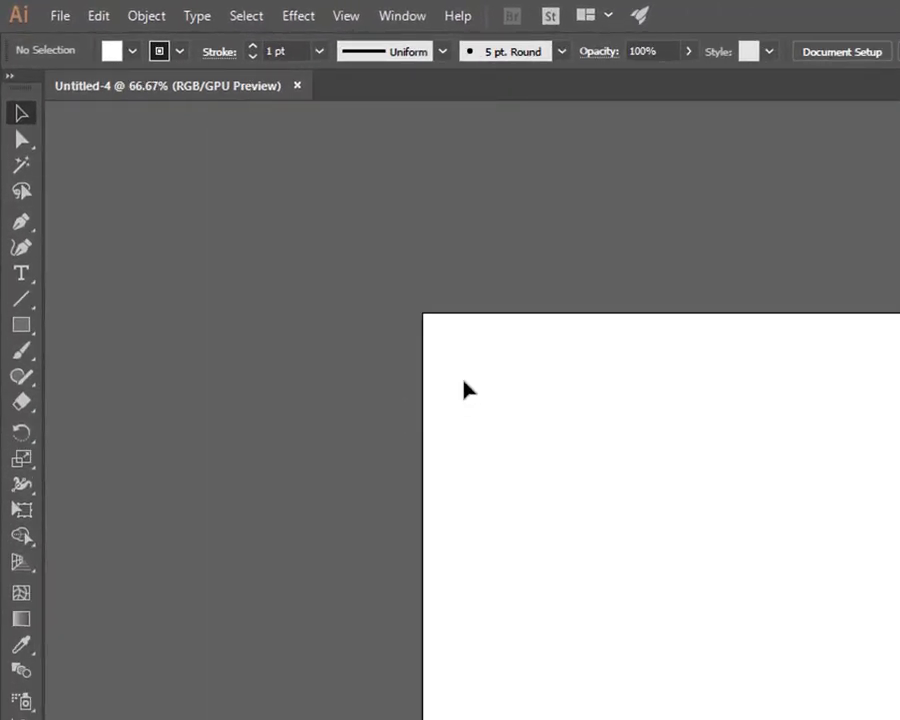
Step: Draw a perfect circle about 3.9 in across and center it horizontally and vertically on the artboard
key(ctrl+1)
click(24, 327)
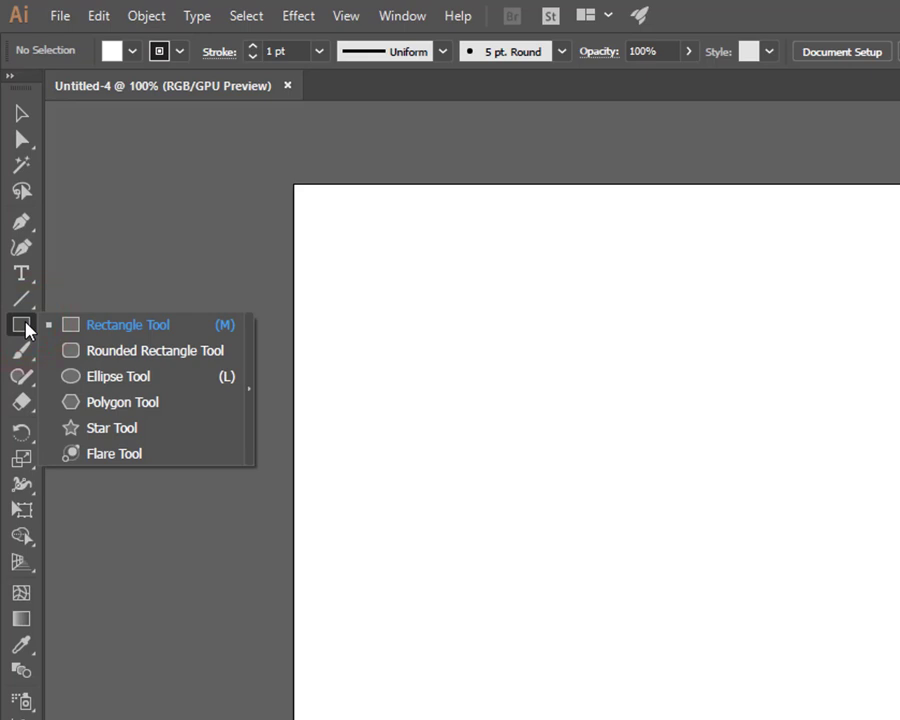
click(92, 375)
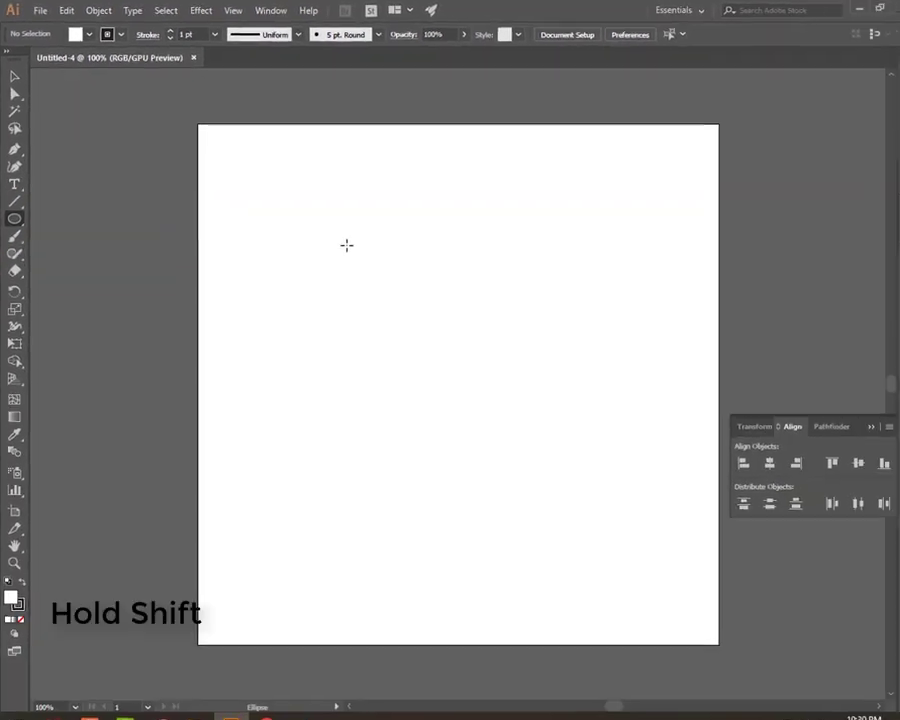
drag(346, 245, 551, 451)
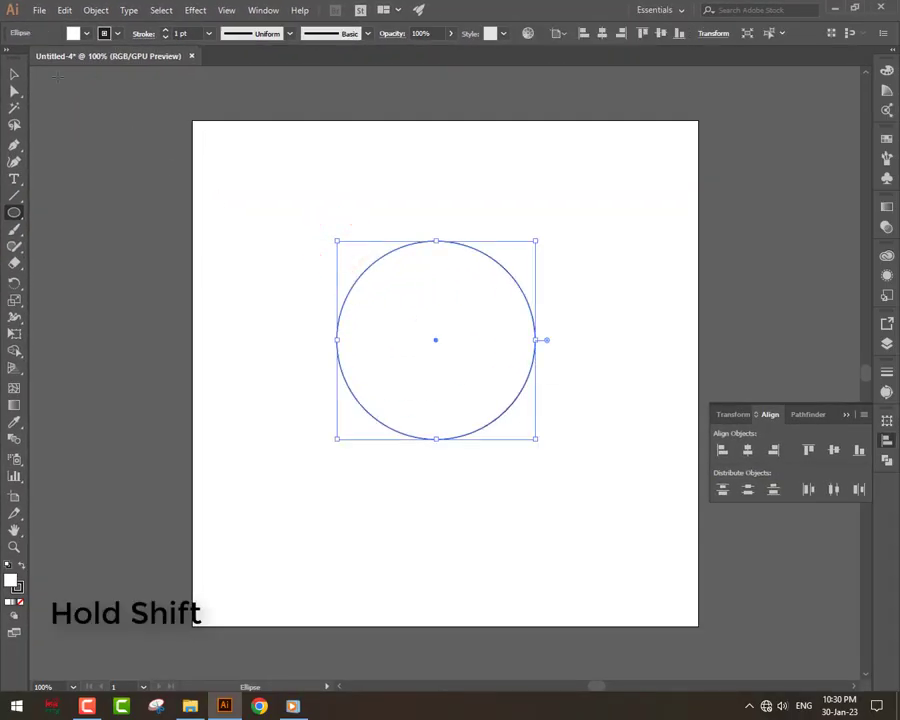
click(17, 74)
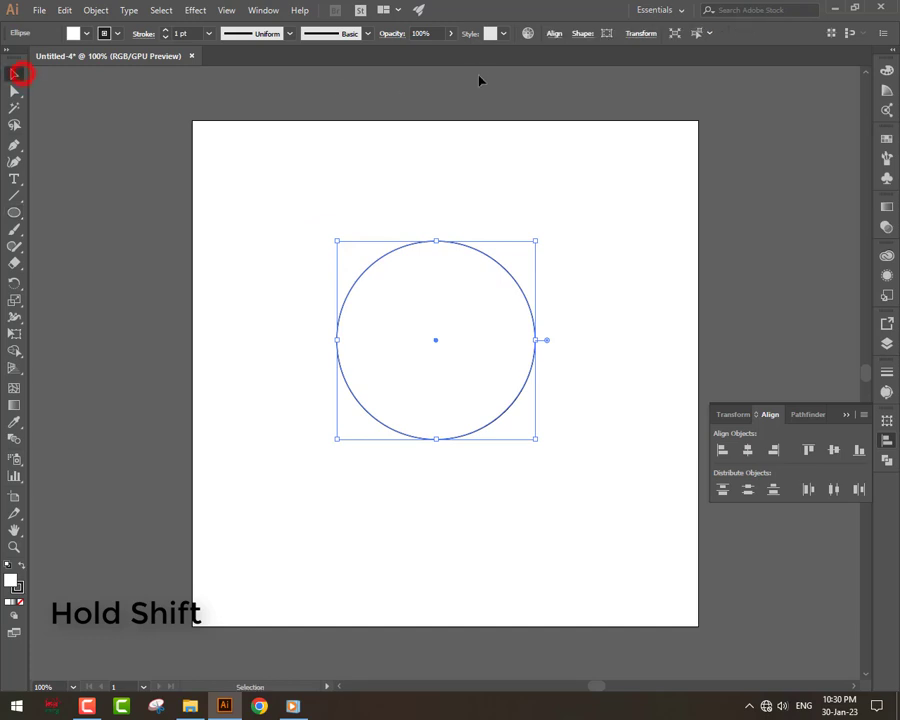
click(749, 450)
click(836, 451)
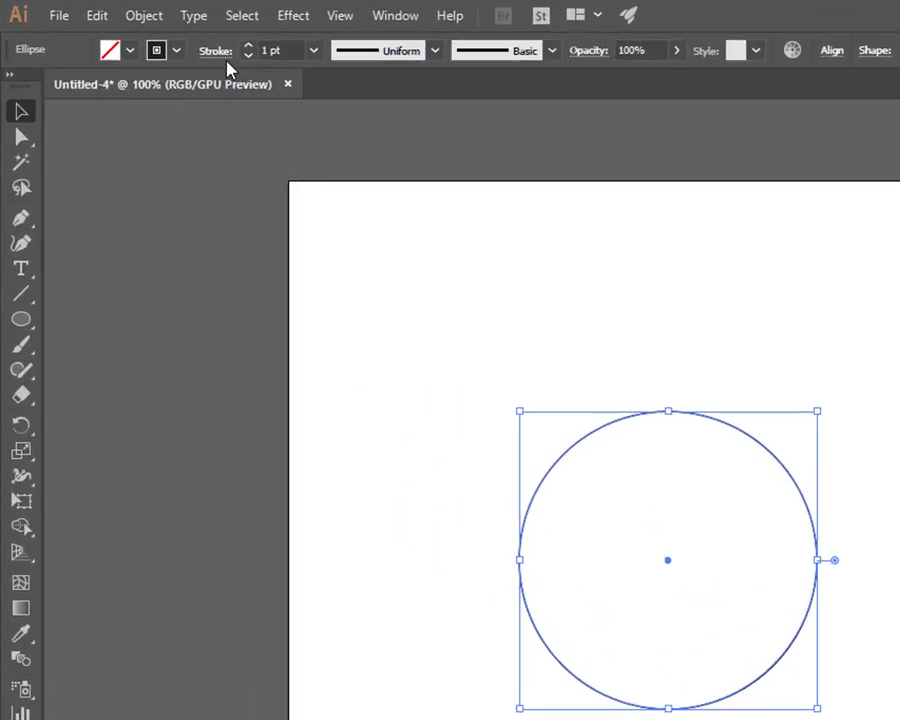
Step: Align the circle's stroke to the inside and set its weight to 10 pt
click(141, 34)
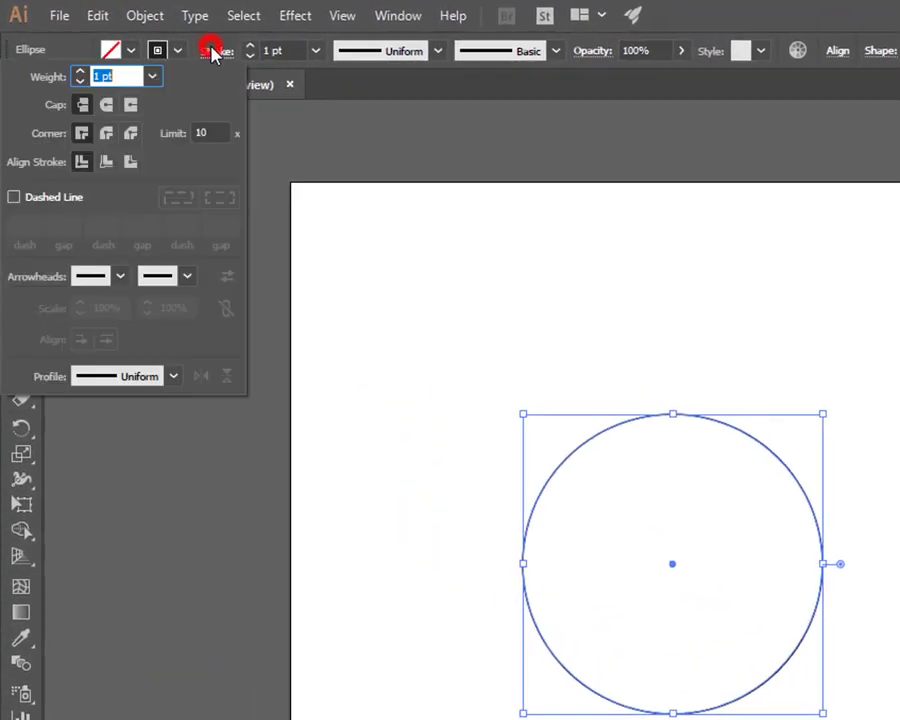
click(106, 162)
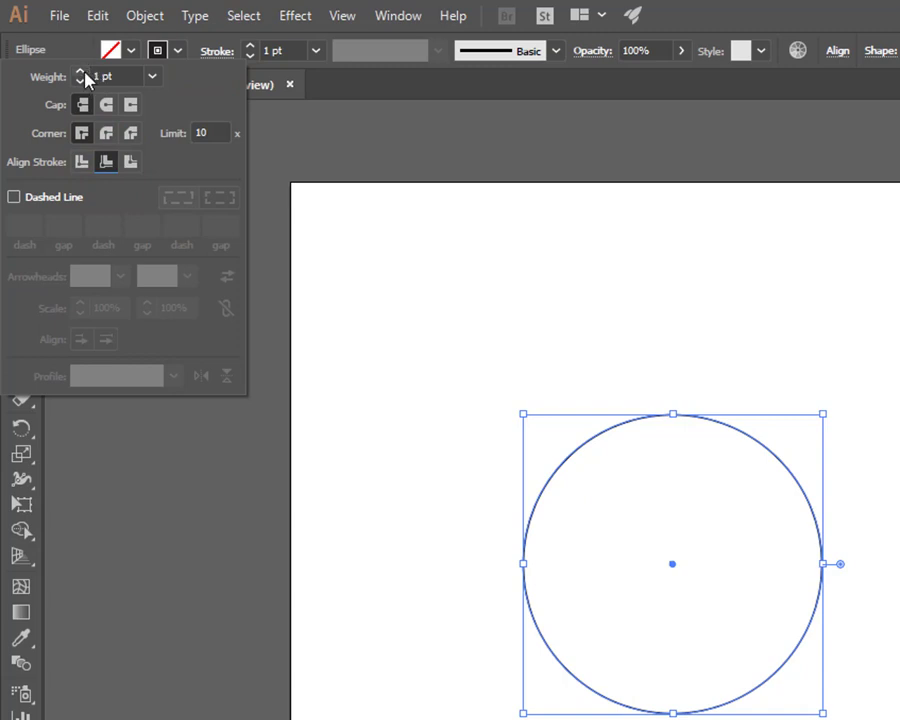
click(82, 72)
click(80, 72)
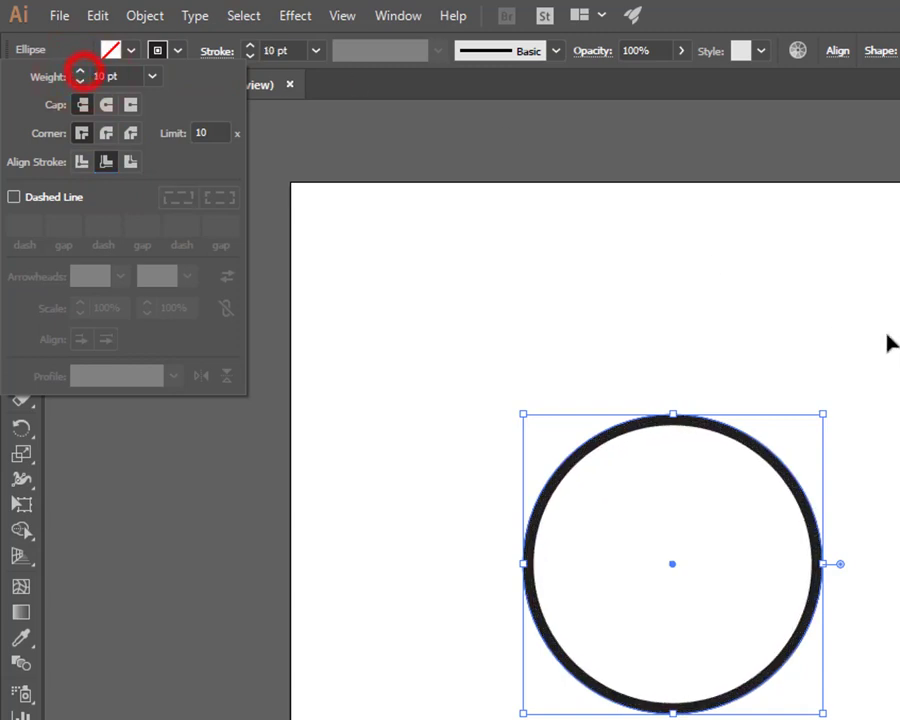
click(886, 336)
click(866, 398)
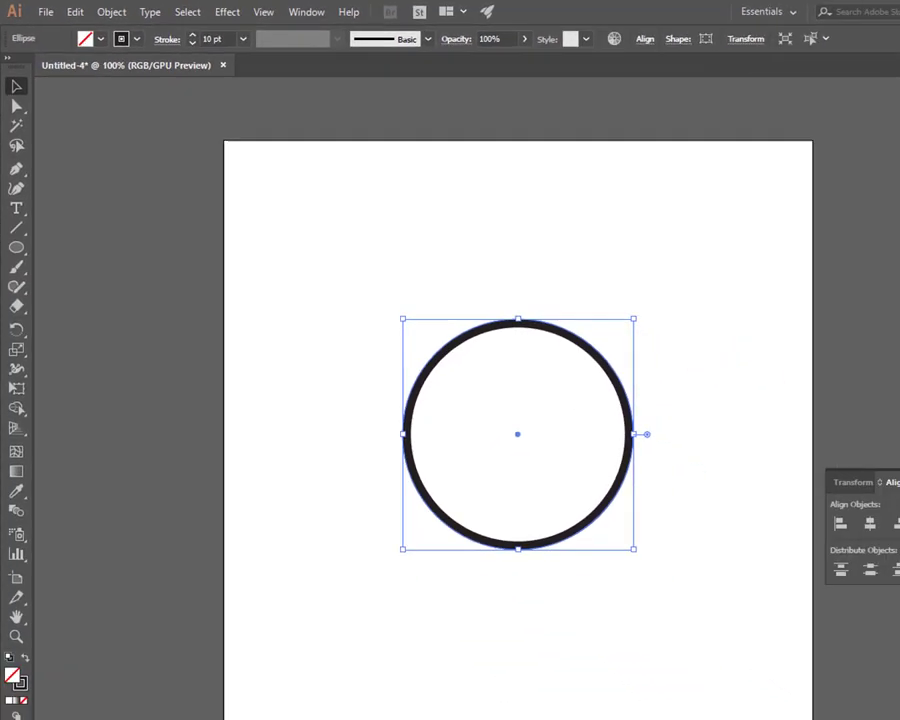
Step: Set the circle's stroke color to dark blue with RGB values 0, 0, 136
click(885, 72)
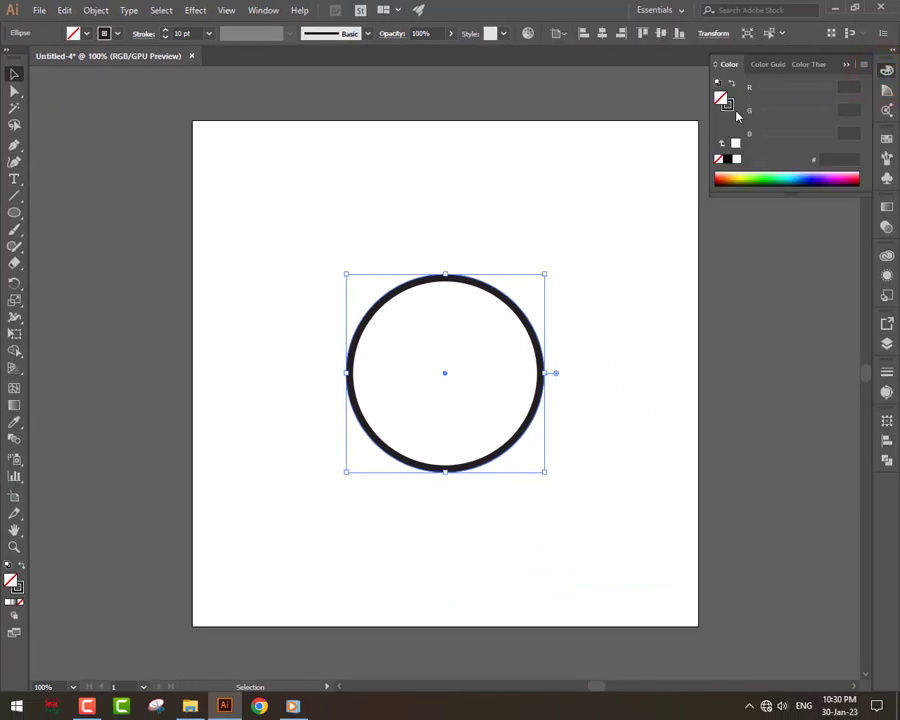
click(733, 110)
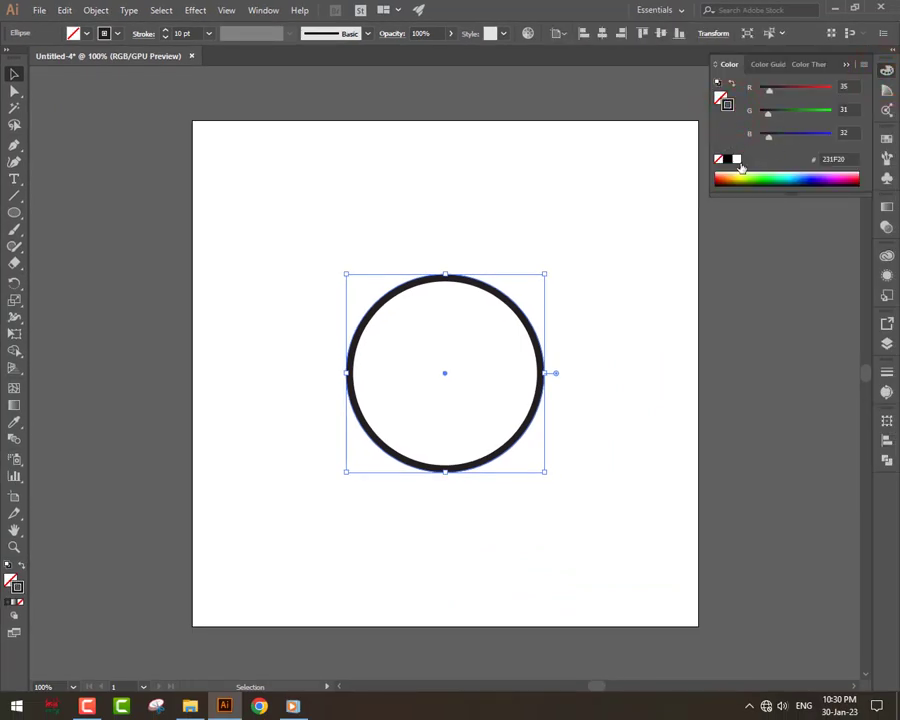
click(737, 161)
mouse_move(788, 90)
mouse_down()
mouse_move(760, 88)
mouse_move(759, 111)
mouse_up()
click(644, 346)
drag(498, 402, 526, 398)
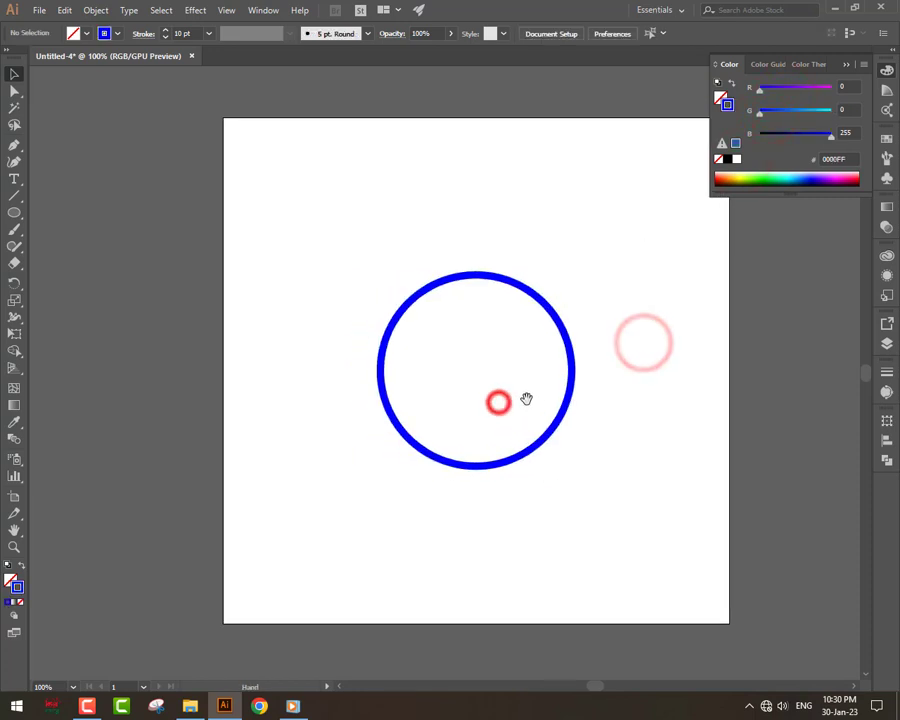
drag(589, 406, 514, 327)
drag(830, 134, 798, 134)
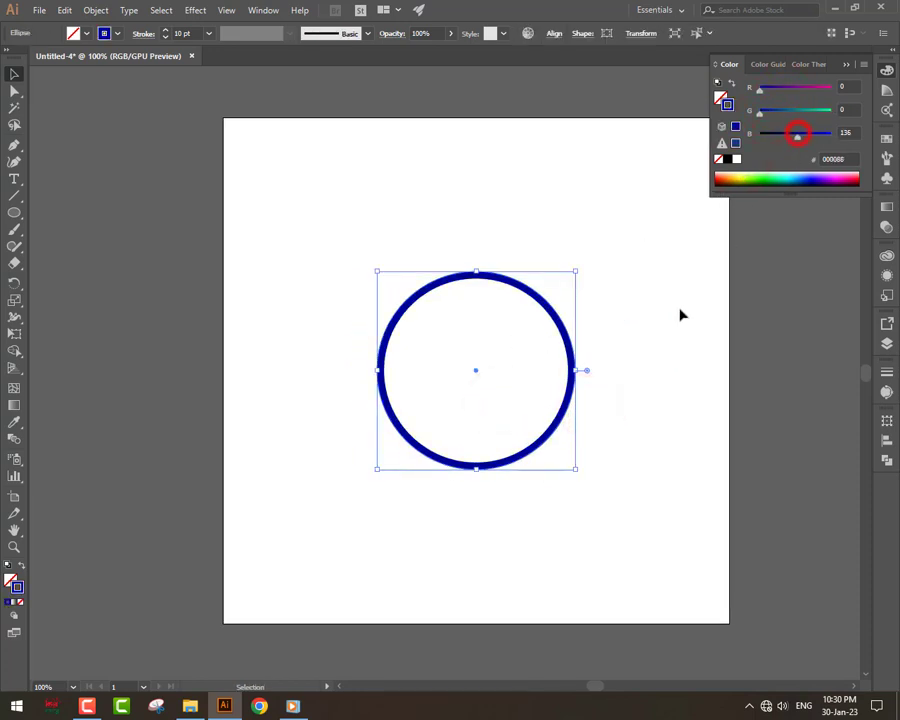
click(665, 363)
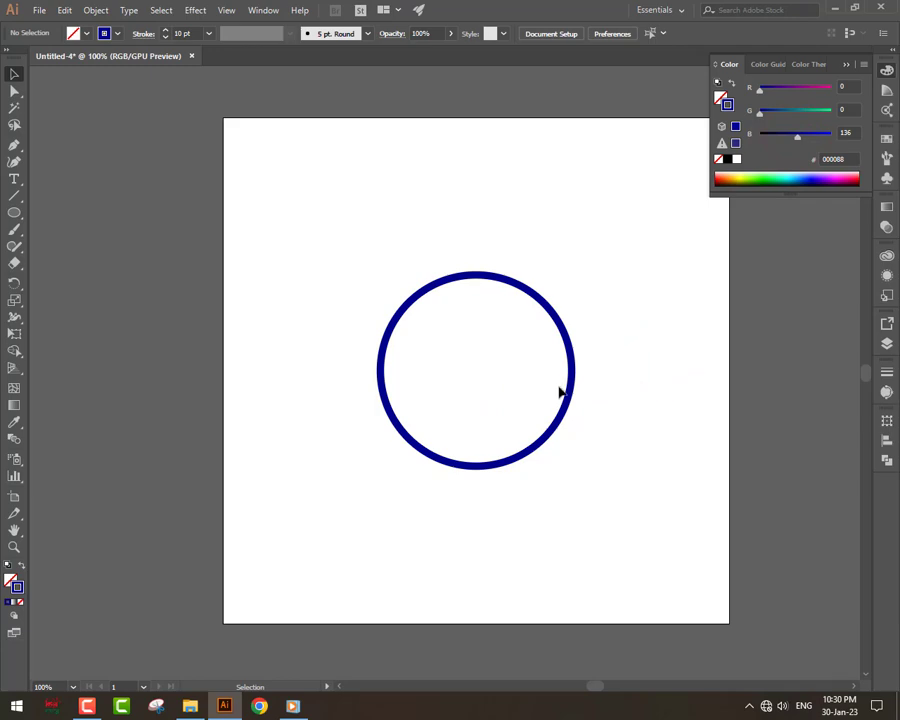
drag(597, 438, 446, 305)
click(221, 234)
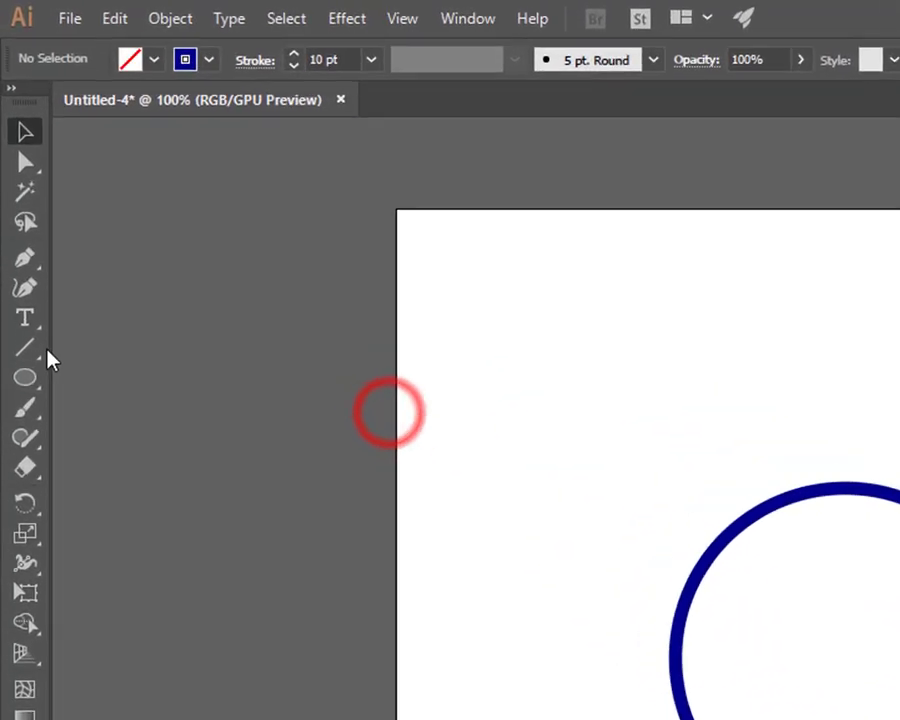
Step: Draw a straight horizontal line across the upper part of the circle, extending past both sides, and center it horizontally on the artboard
click(25, 347)
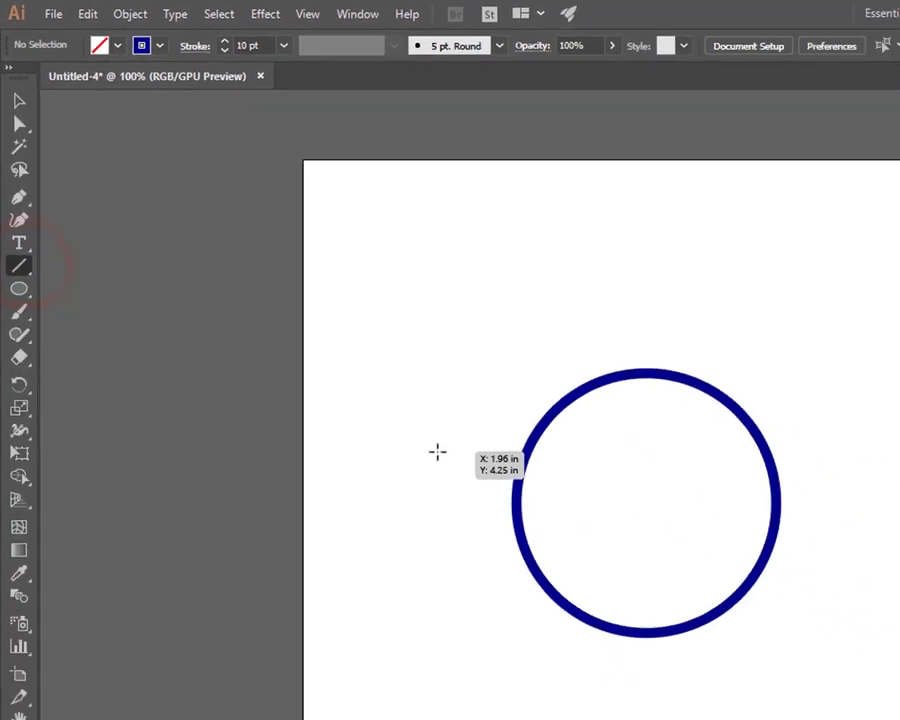
drag(571, 591, 598, 591)
drag(335, 332, 669, 347)
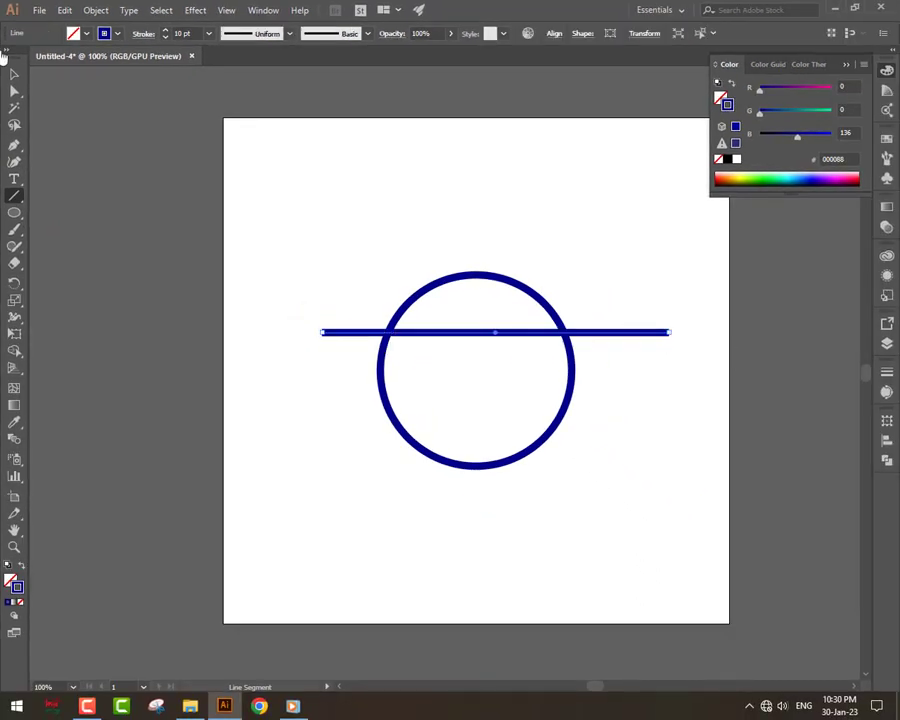
click(14, 73)
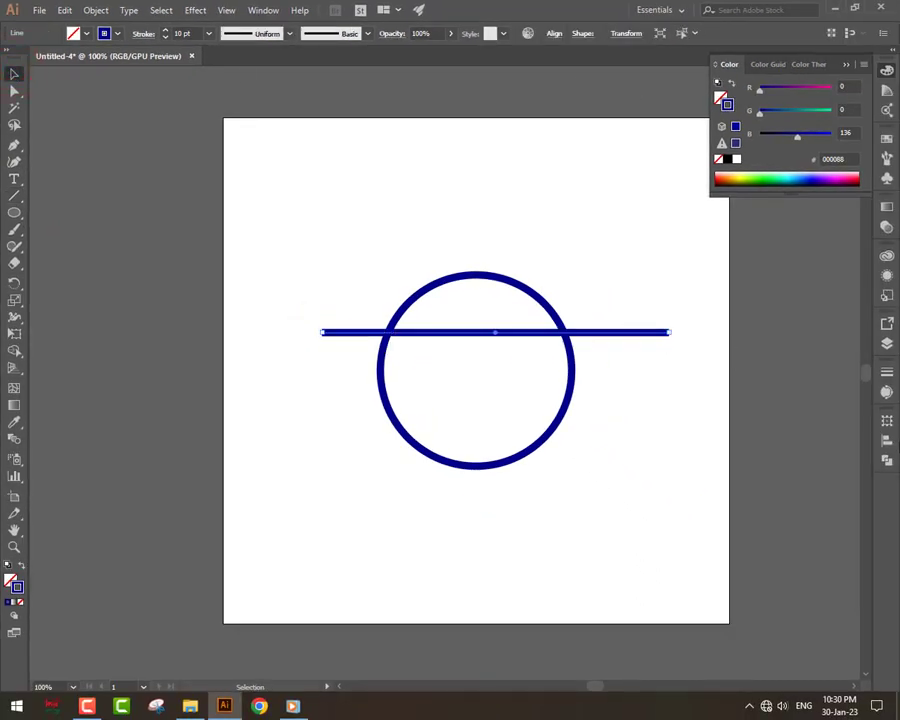
click(887, 440)
click(749, 452)
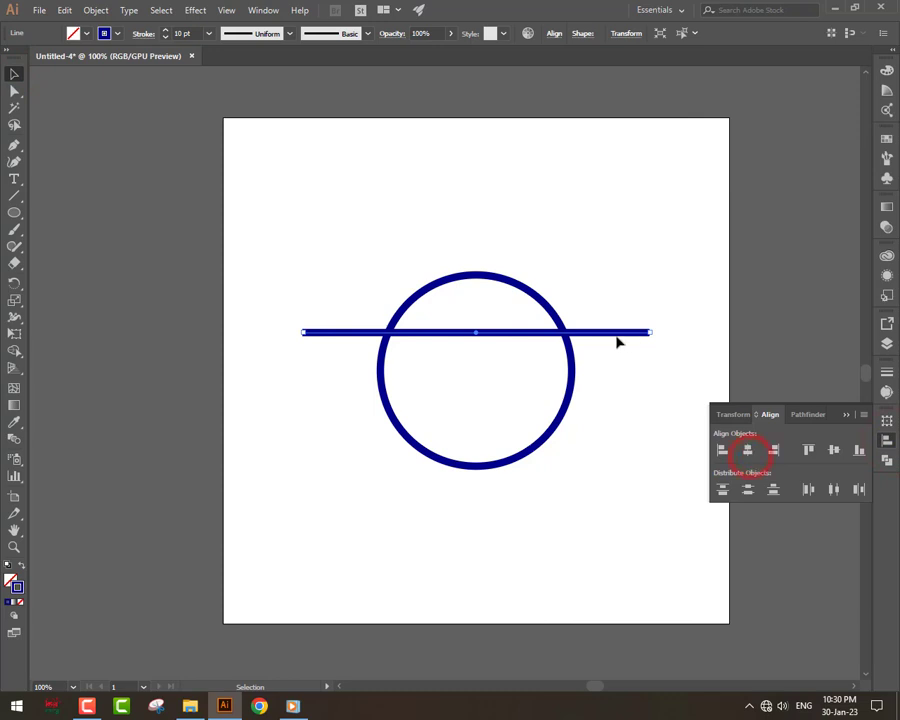
Step: Duplicate the horizontal line straight down twice at equal spacing to make three parallel lines
drag(617, 336, 620, 368)
key(ctrl+d)
Step: Center the three horizontal lines vertically on the artboard as one group and ungroup them
drag(627, 444, 600, 315)
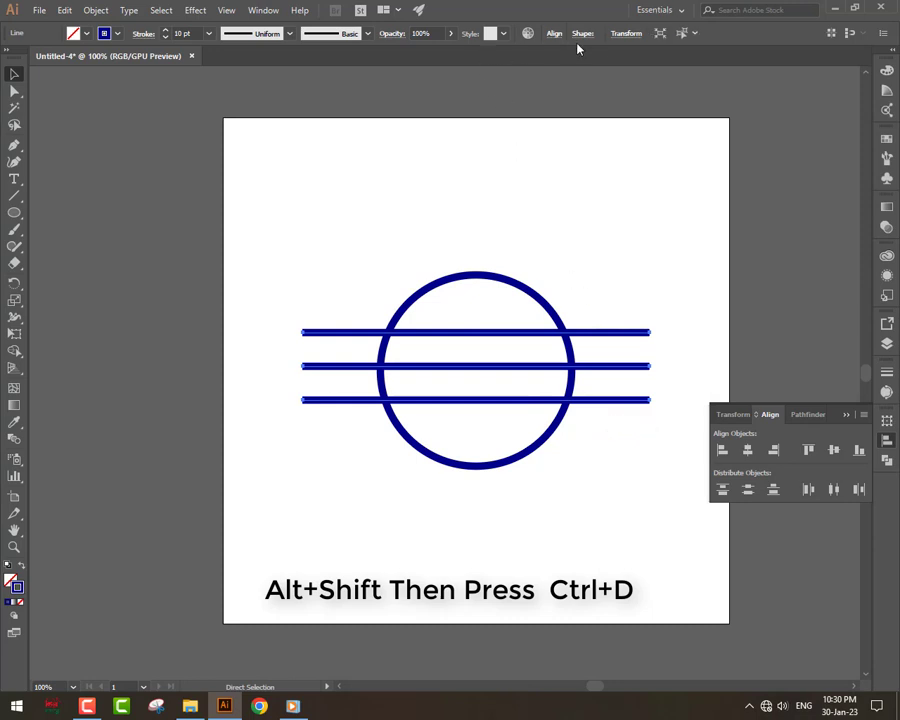
click(835, 451)
right_click(557, 336)
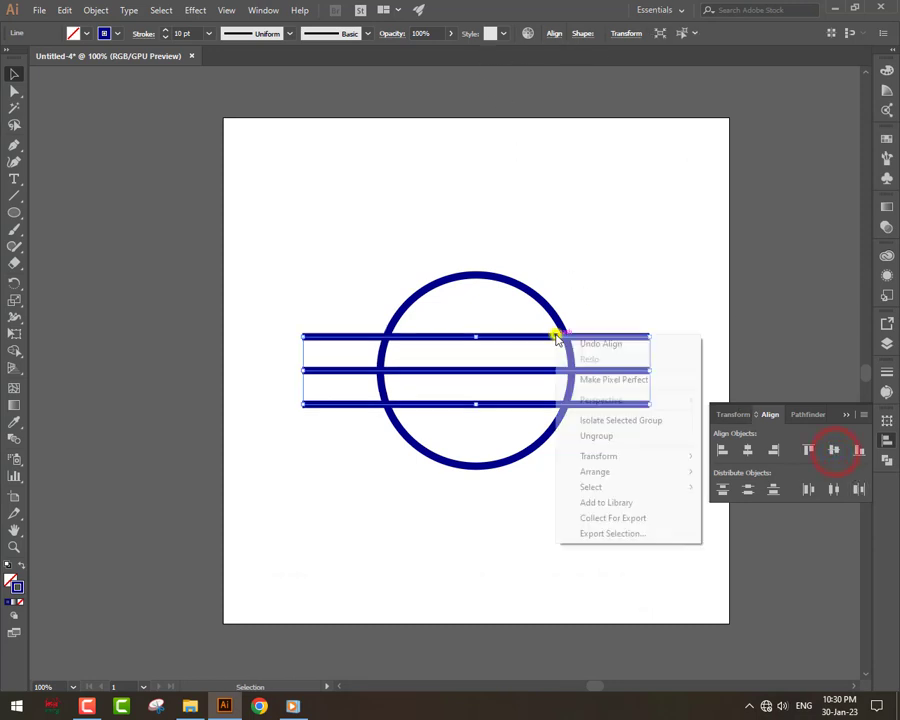
click(583, 436)
click(585, 466)
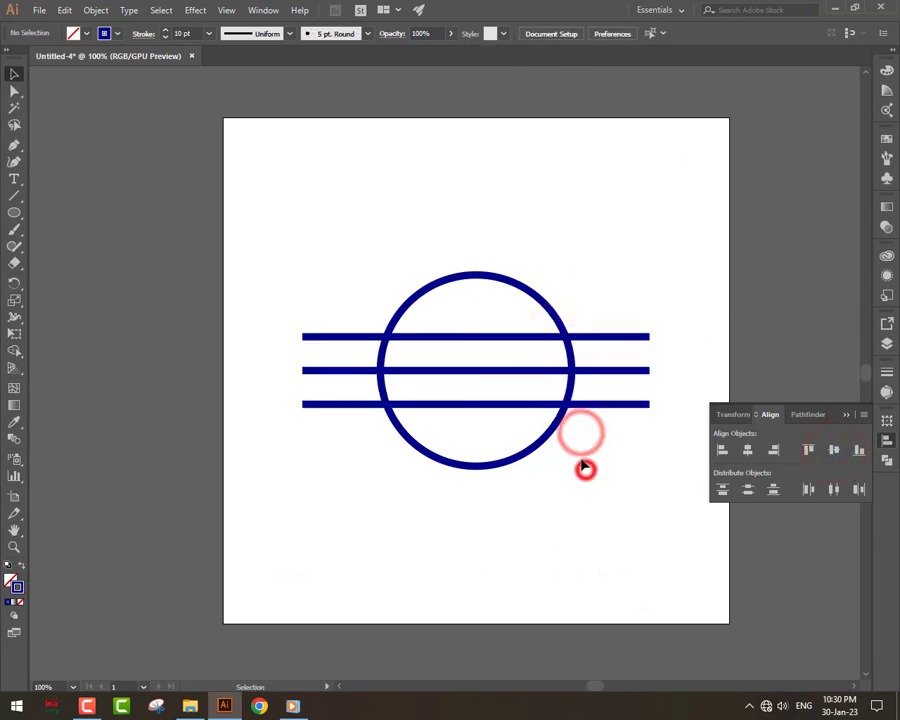
click(548, 434)
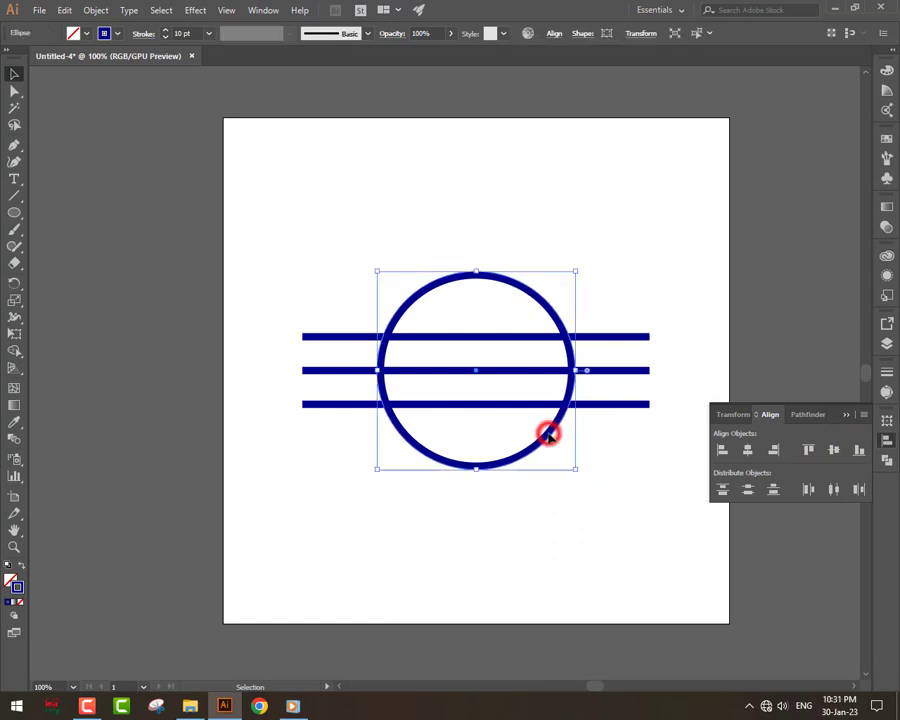
key(a)
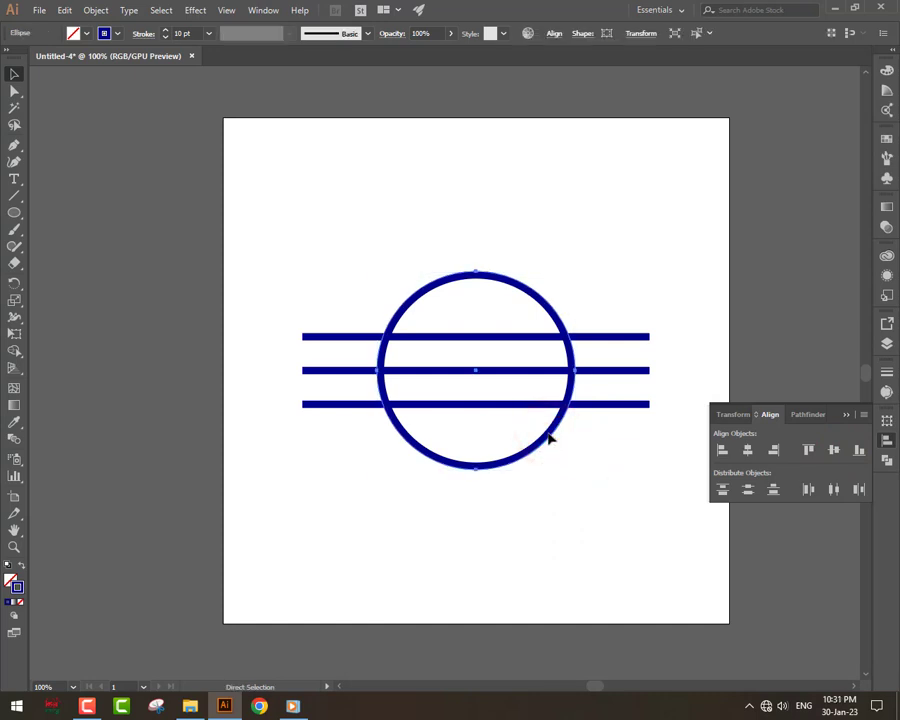
key(ctrl+v)
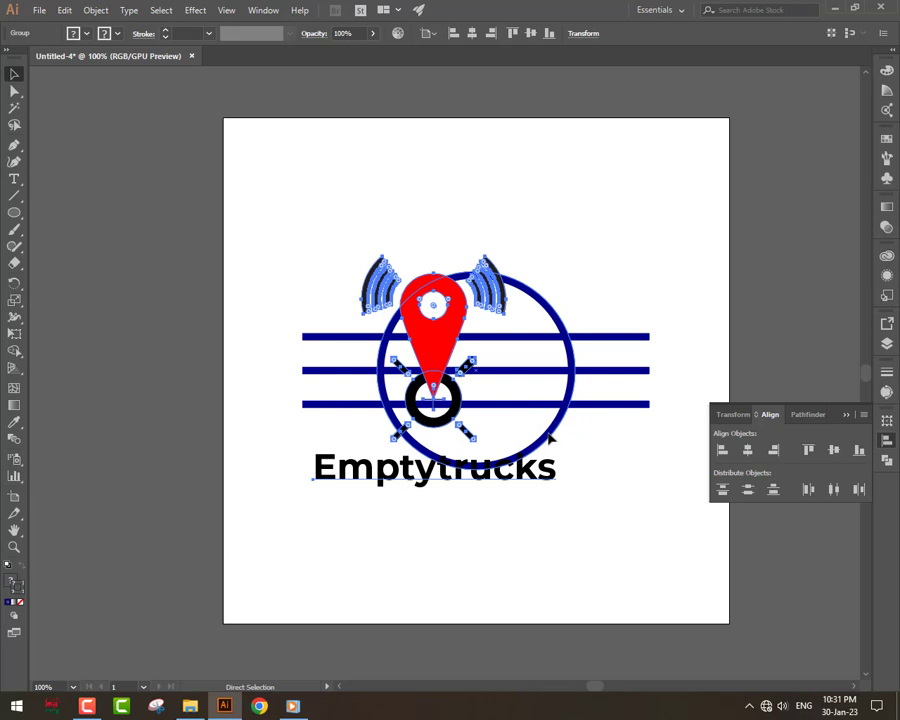
key(ctrl+z)
click(616, 476)
click(555, 428)
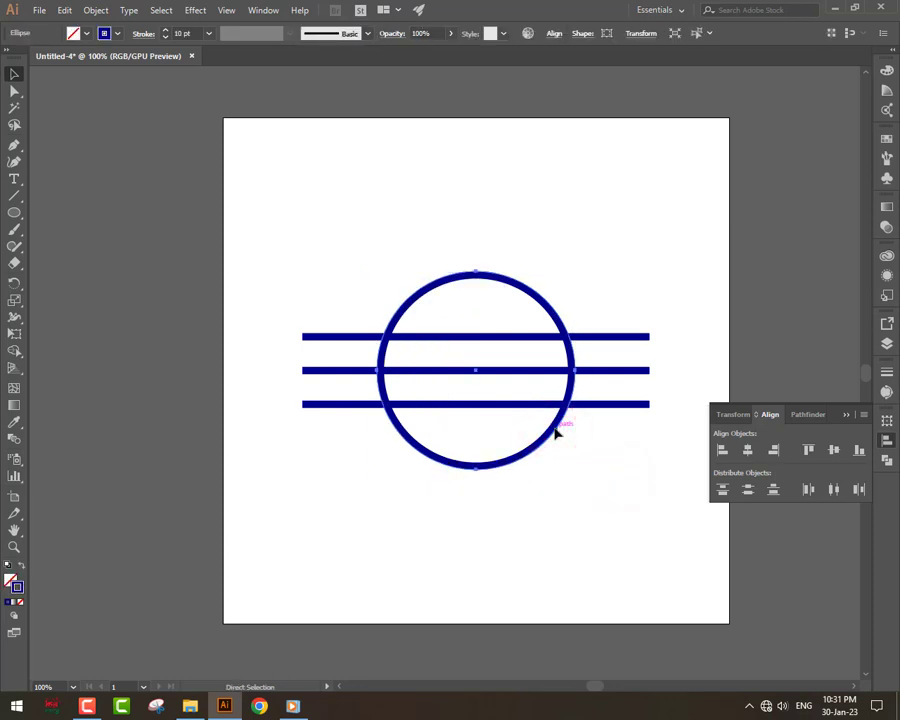
key(ctrl+v)
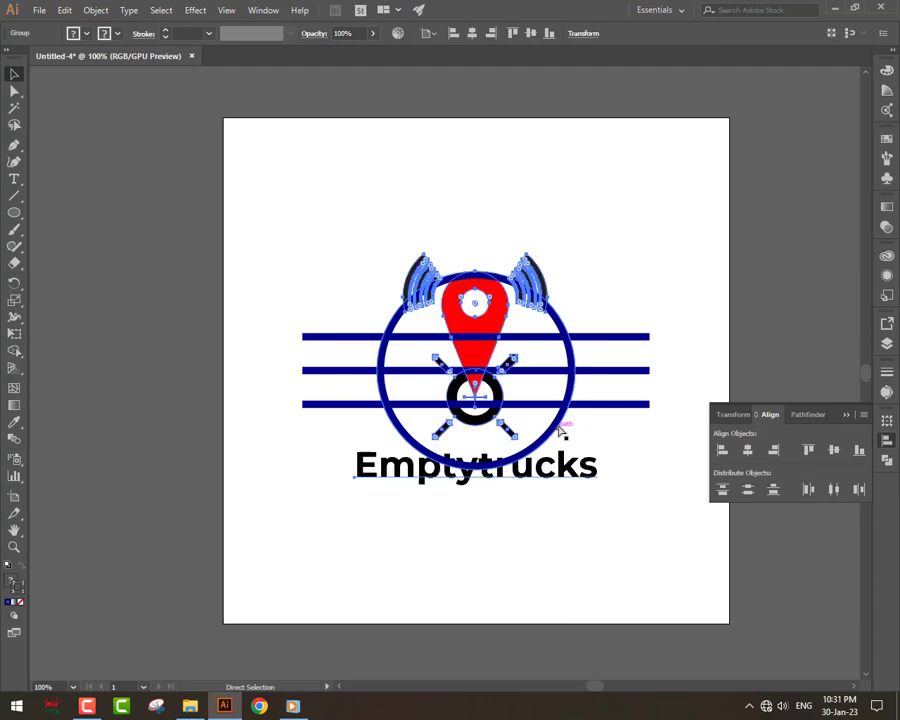
key(v)
key(ctrl+z)
click(558, 485)
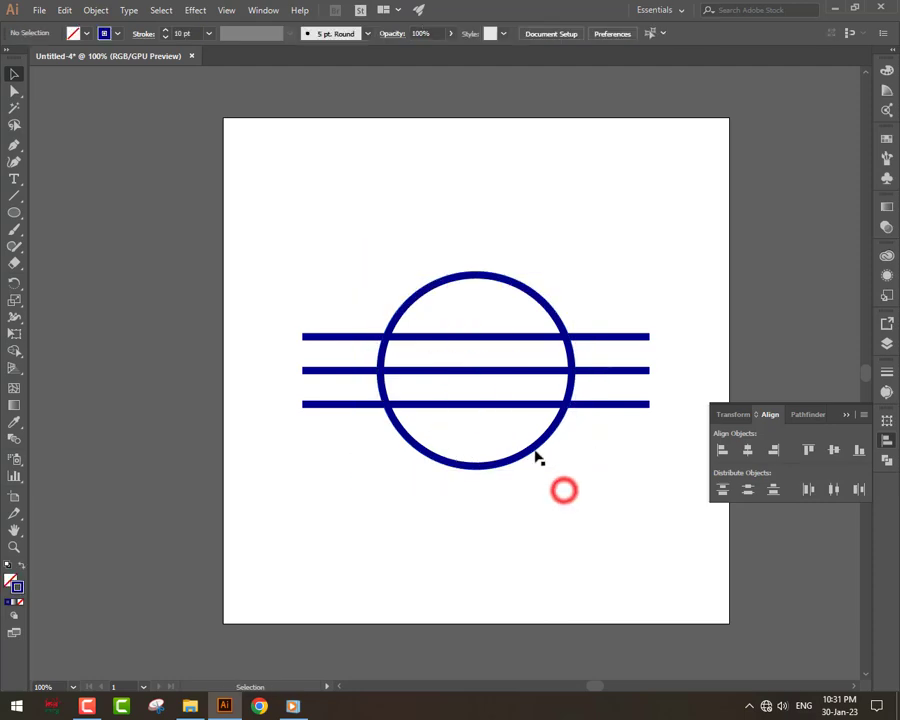
Step: Copy the circle and paste the copy in place directly behind the original
click(533, 444)
click(64, 11)
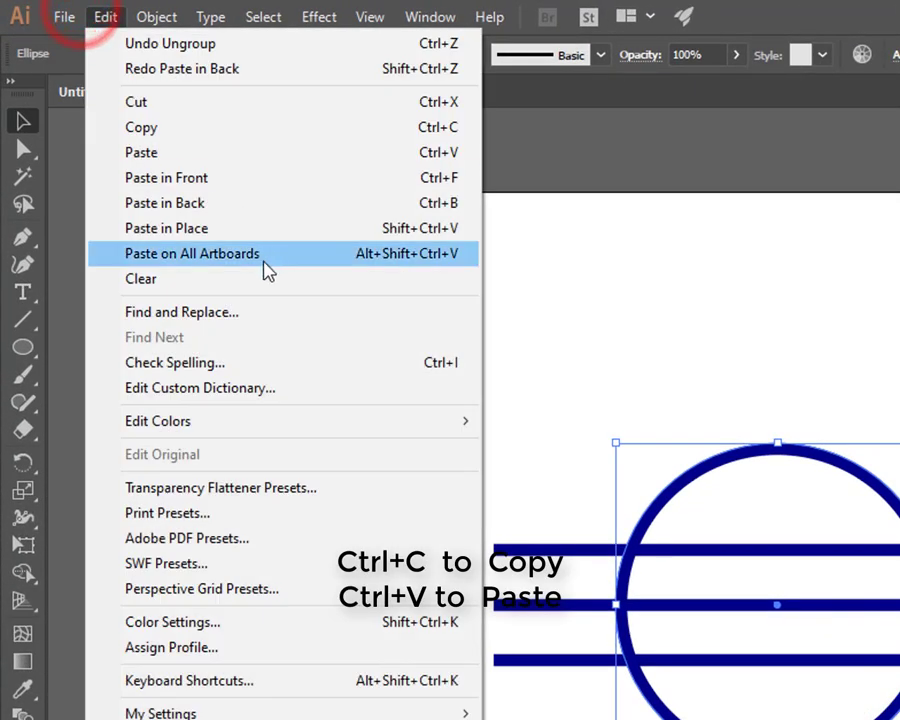
click(148, 130)
click(105, 17)
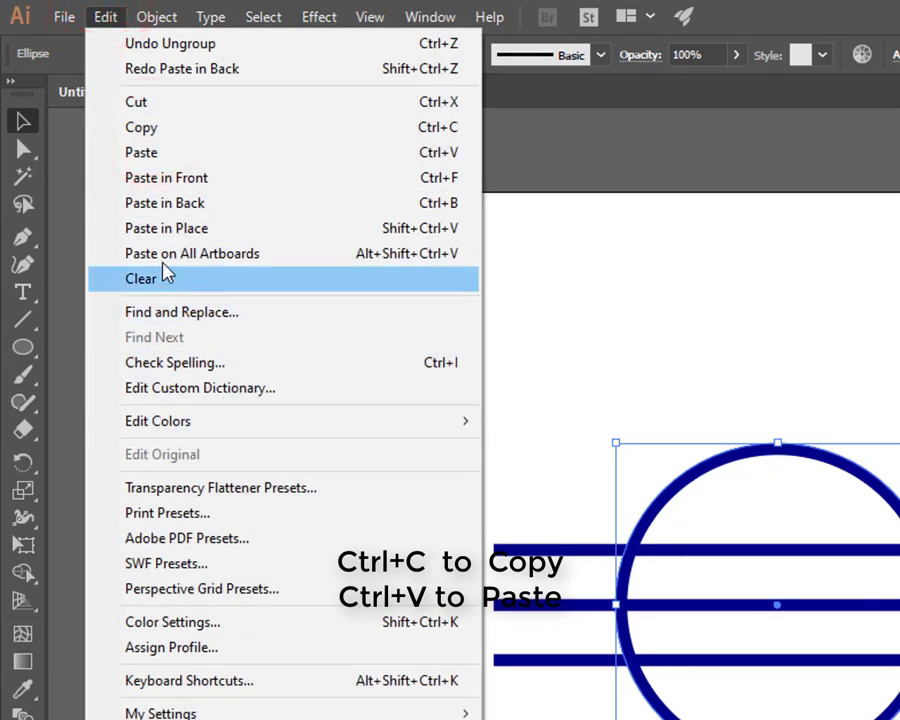
click(190, 208)
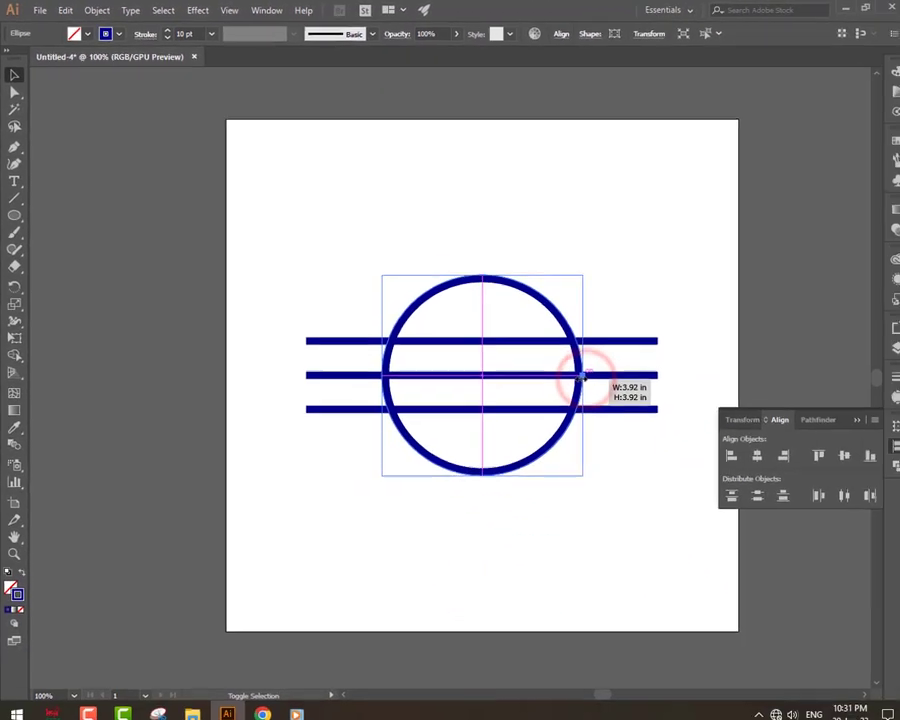
Step: Shrink the copied circle proportionally about its center until its outer edge meets the inner edge of the original ring
key(z)
click(899, 604)
click(573, 367)
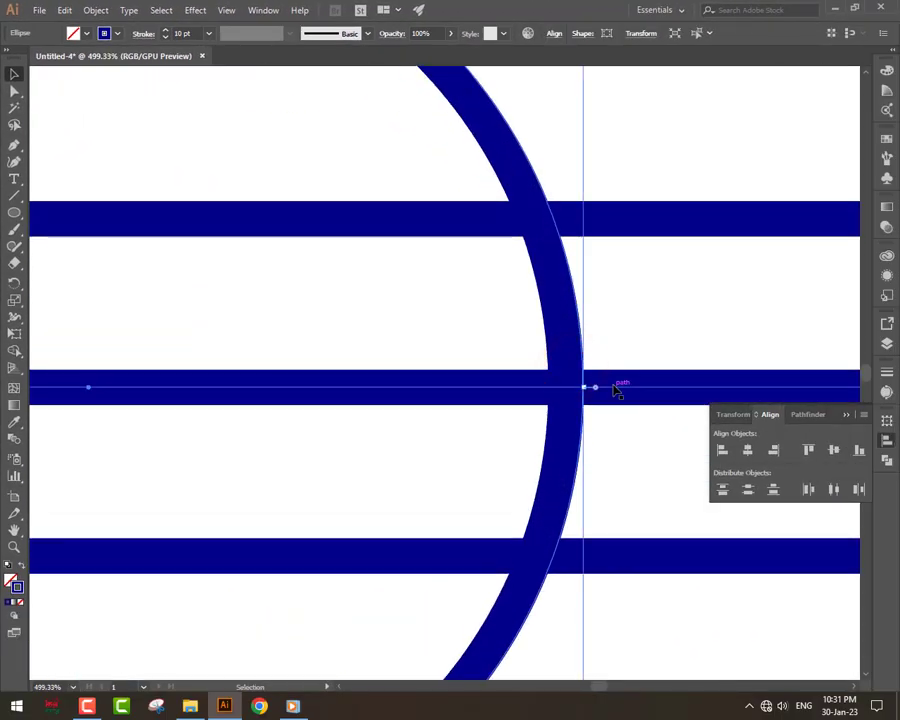
drag(583, 388, 551, 385)
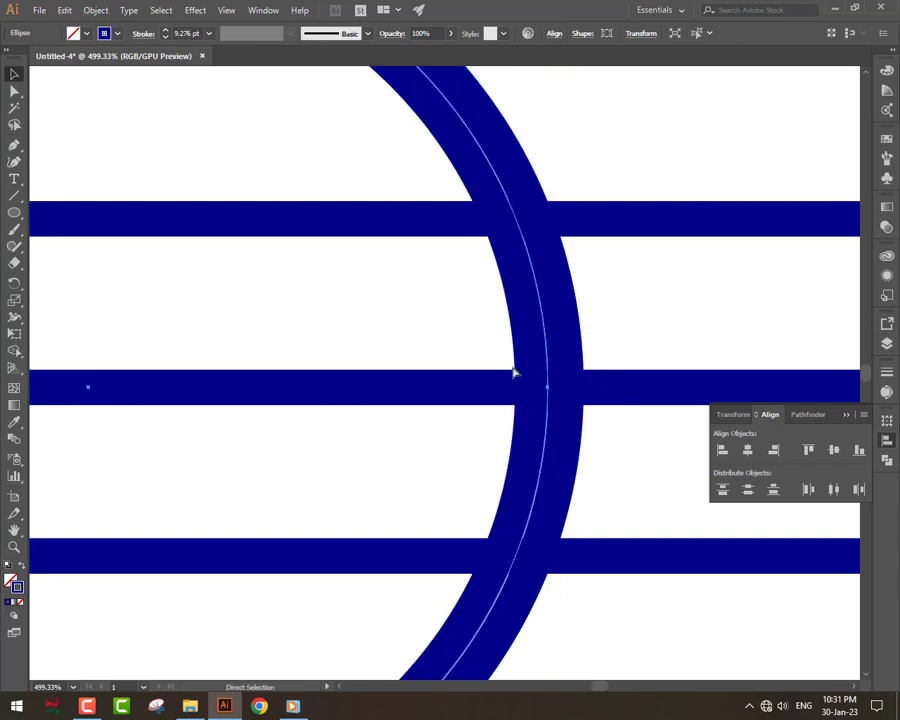
key(ctrl+0)
click(315, 147)
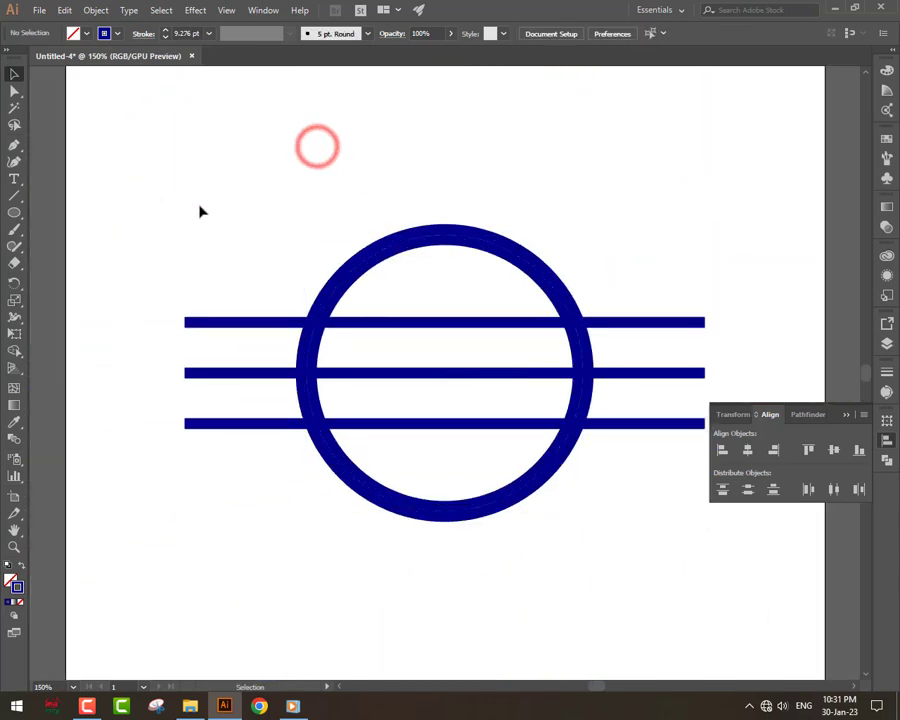
Step: Set the stroke weight of both circles and the three horizontal lines to 10 pt
drag(209, 221, 645, 527)
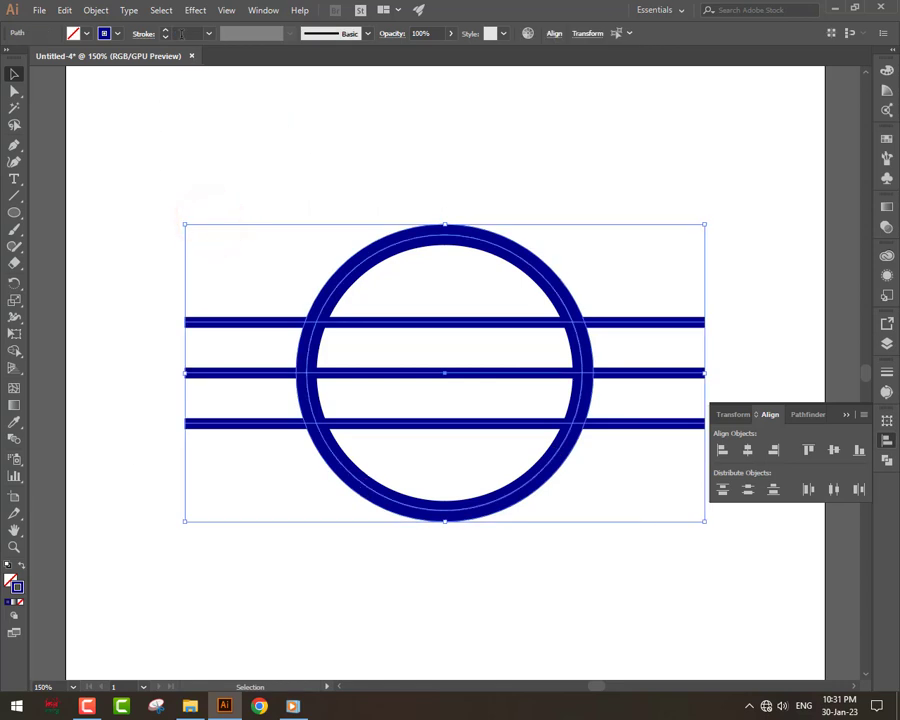
key(Return)
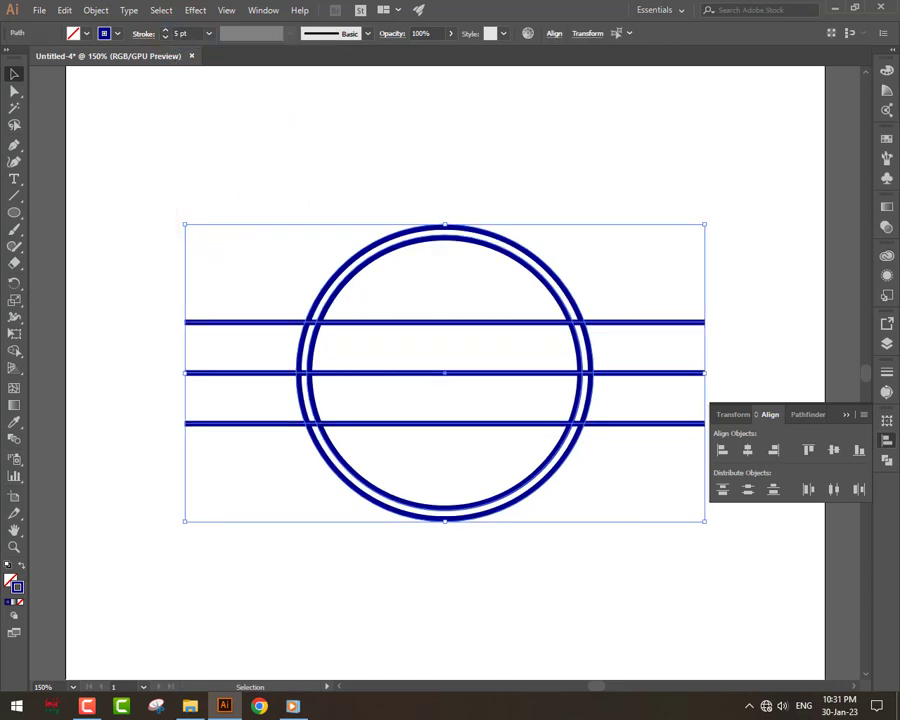
click(168, 31)
click(168, 31)
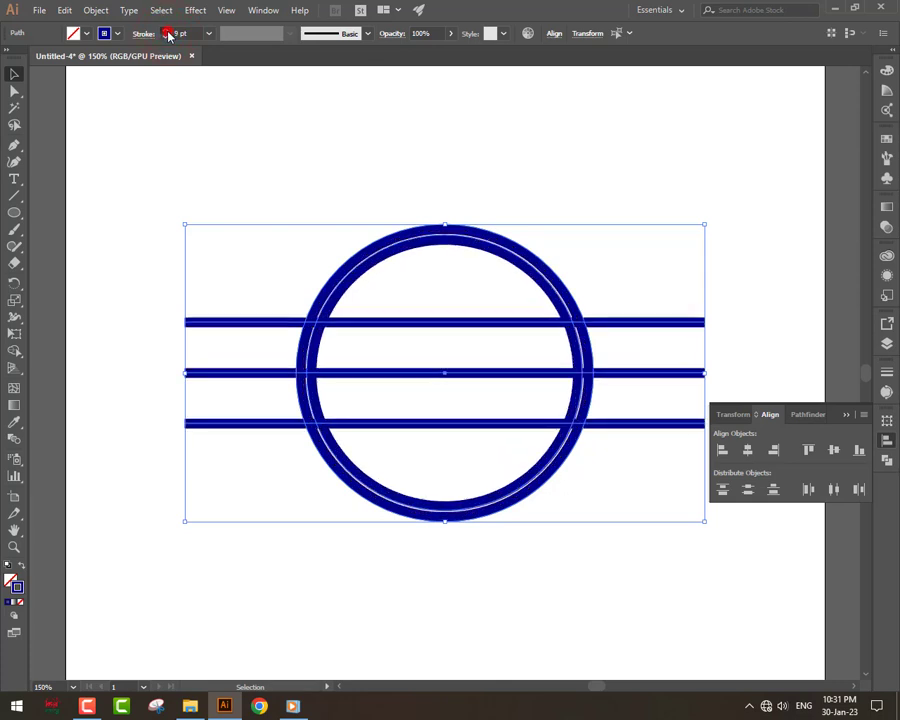
click(168, 31)
click(614, 214)
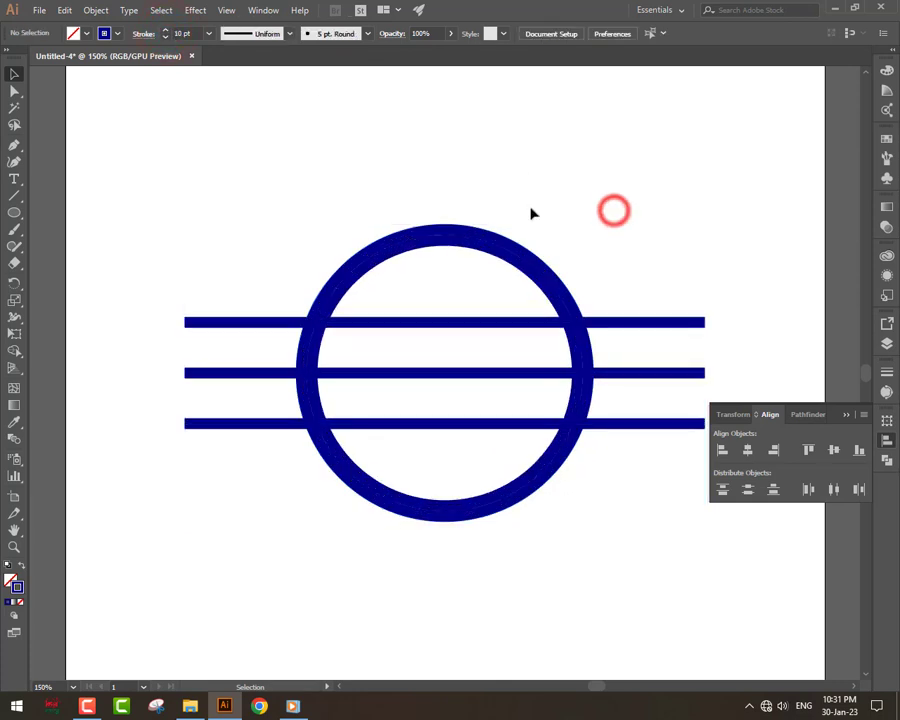
click(432, 243)
click(222, 231)
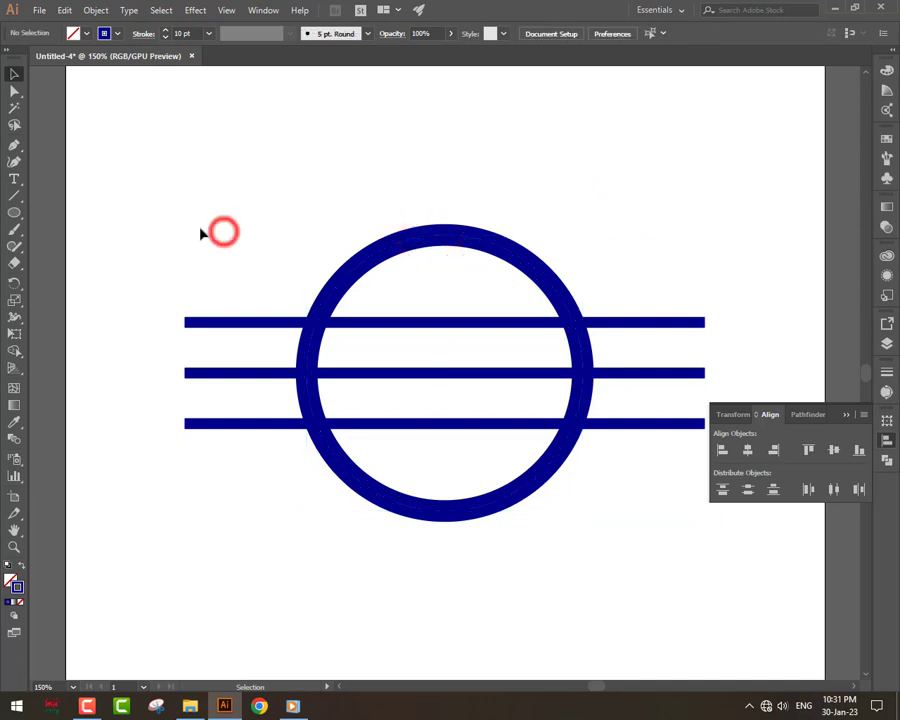
Step: Lengthen the three horizontal lines symmetrically about their center until they nearly reach the artboard's side edges
key(ctrl+minus)
key(ctrl+minus)
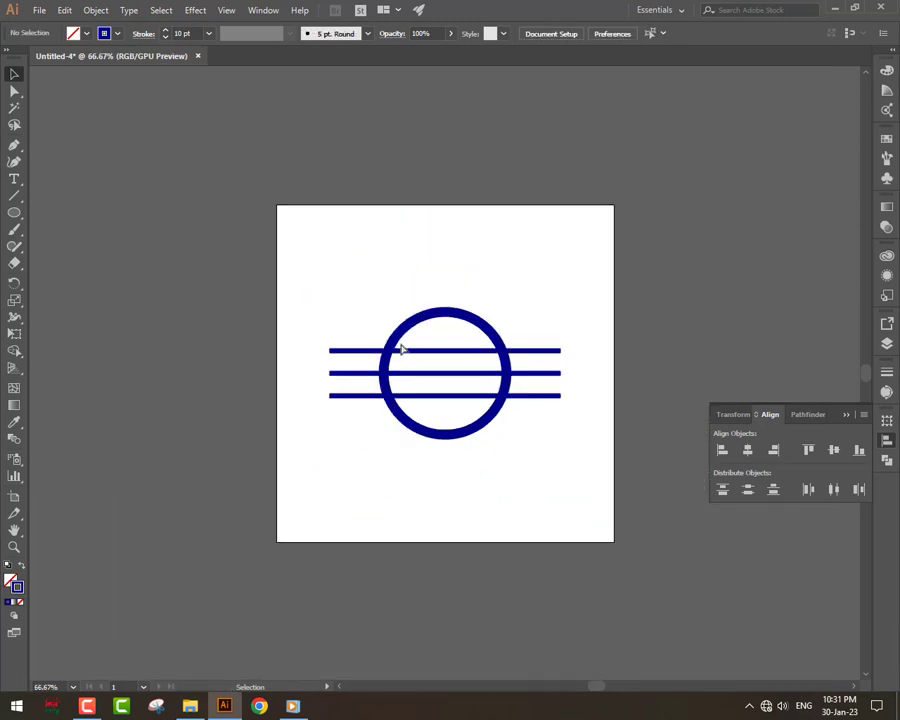
drag(530, 320, 590, 432)
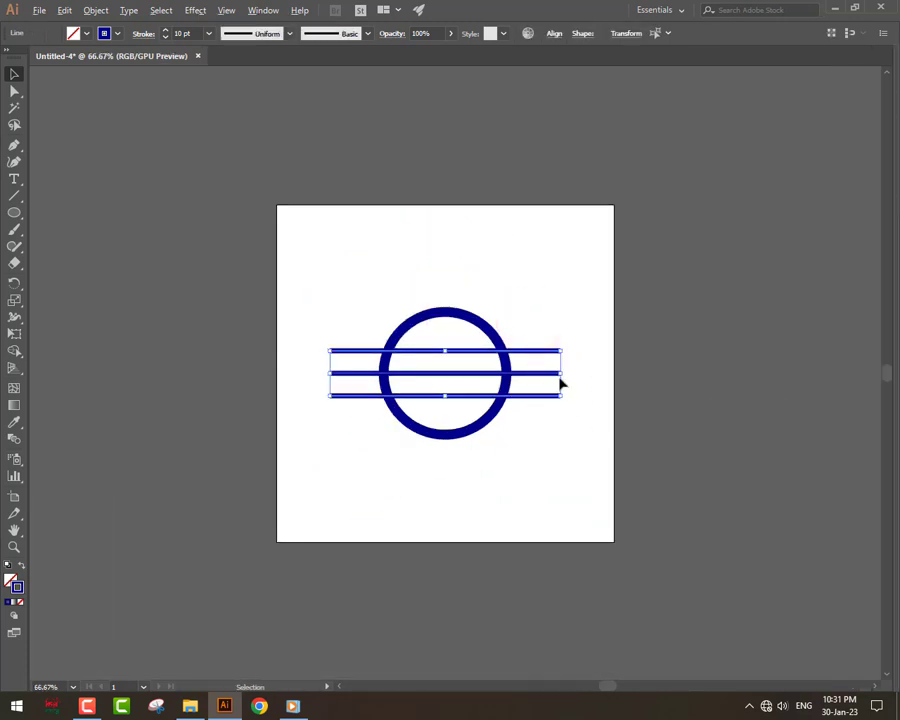
drag(565, 372, 596, 372)
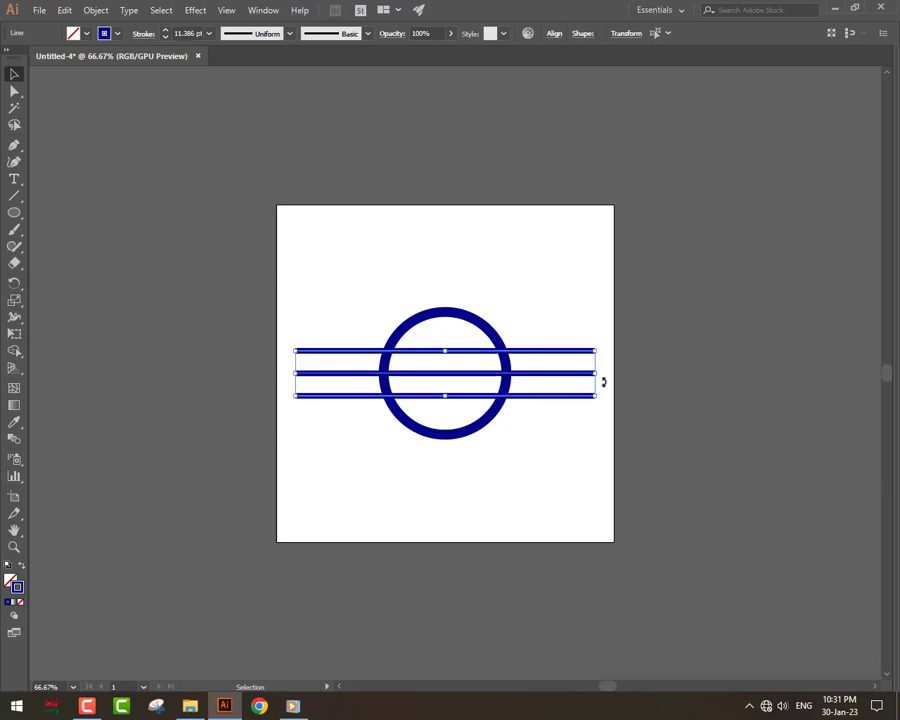
Step: Set the stroke weight of all circles and lines to 10 pt and align them on their horizontal centers
key(a)
key(ctrl+a)
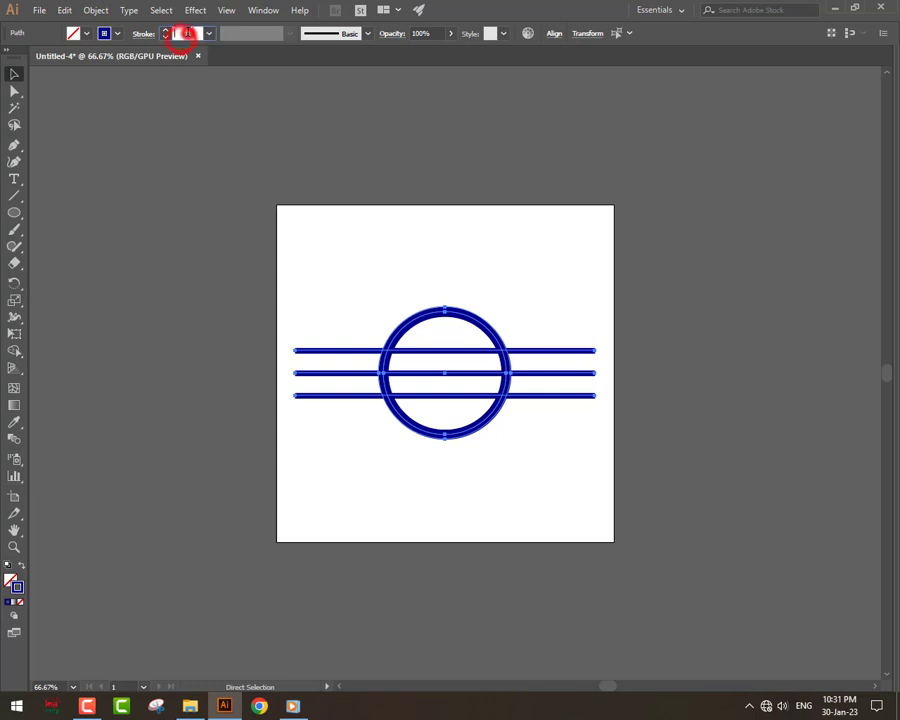
text(10)
key(Return)
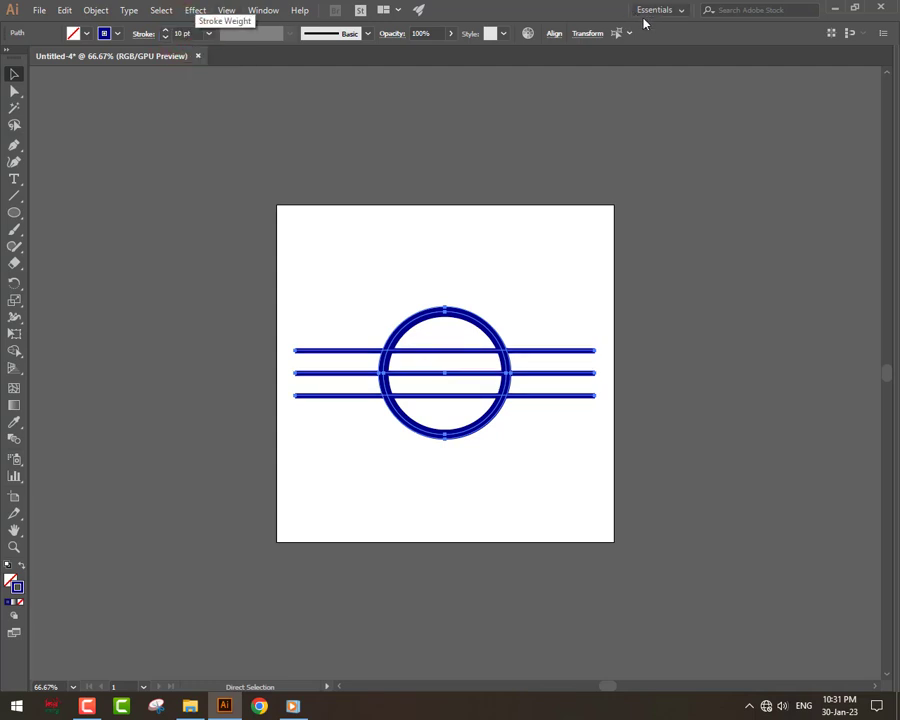
key(v)
key(shift+F7)
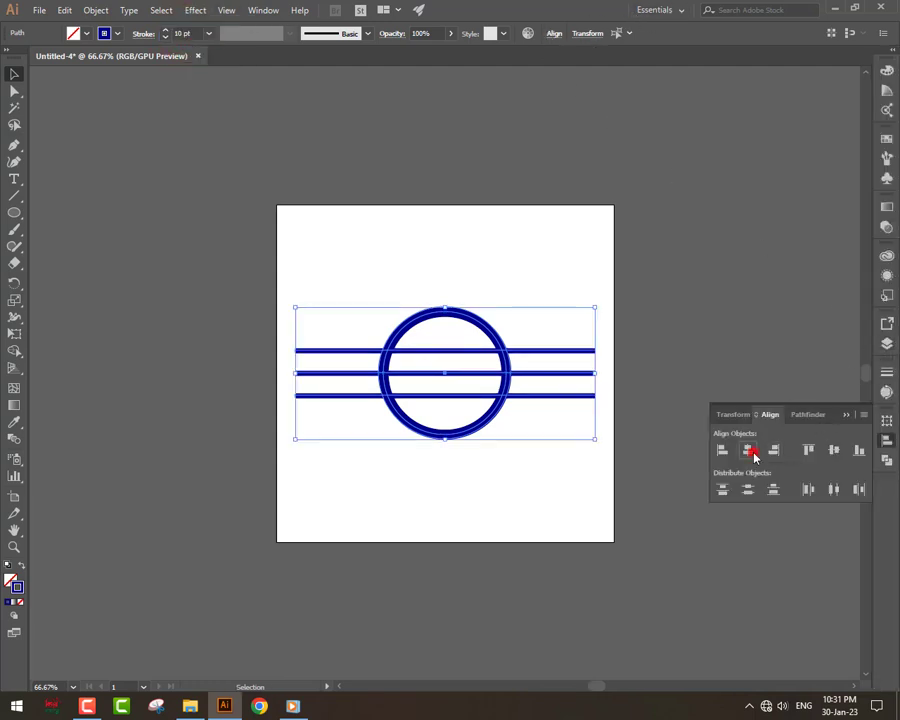
click(637, 474)
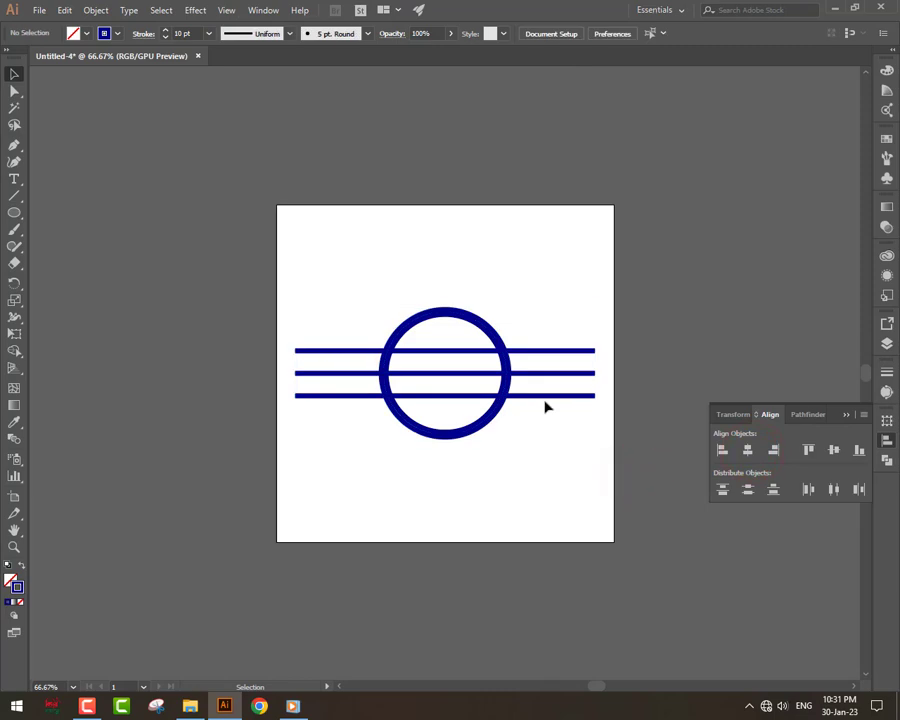
Step: Expand the appearance of the selected circles and horizontal lines
drag(336, 297, 559, 460)
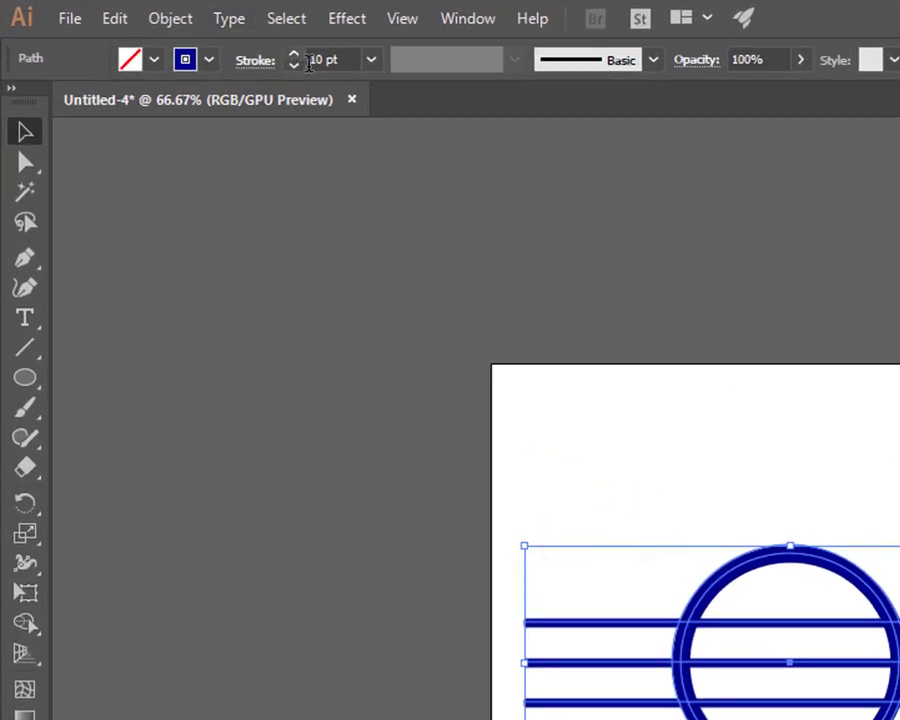
click(182, 28)
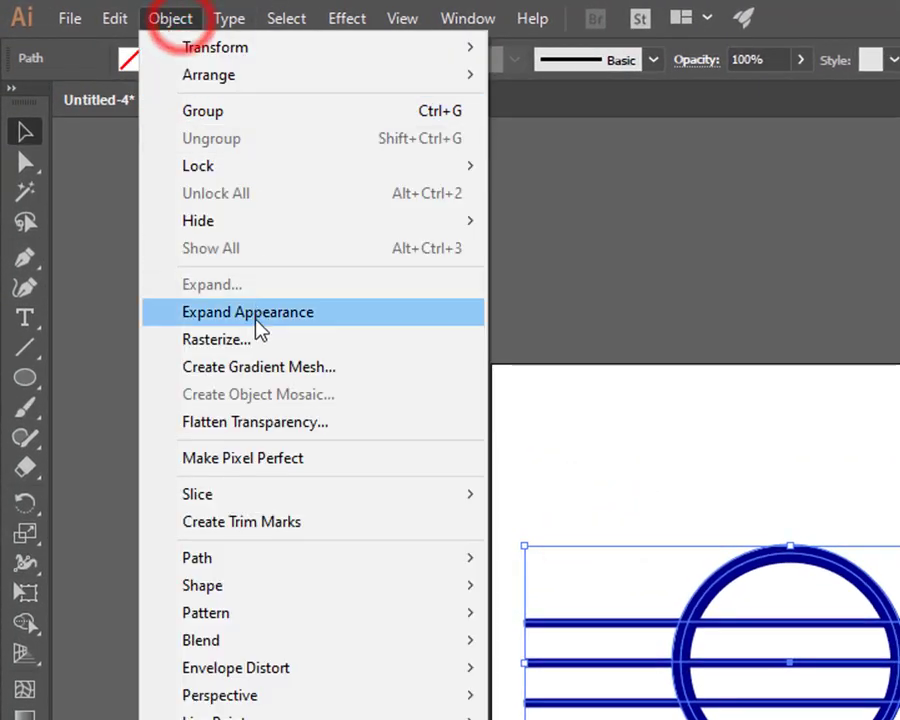
click(258, 310)
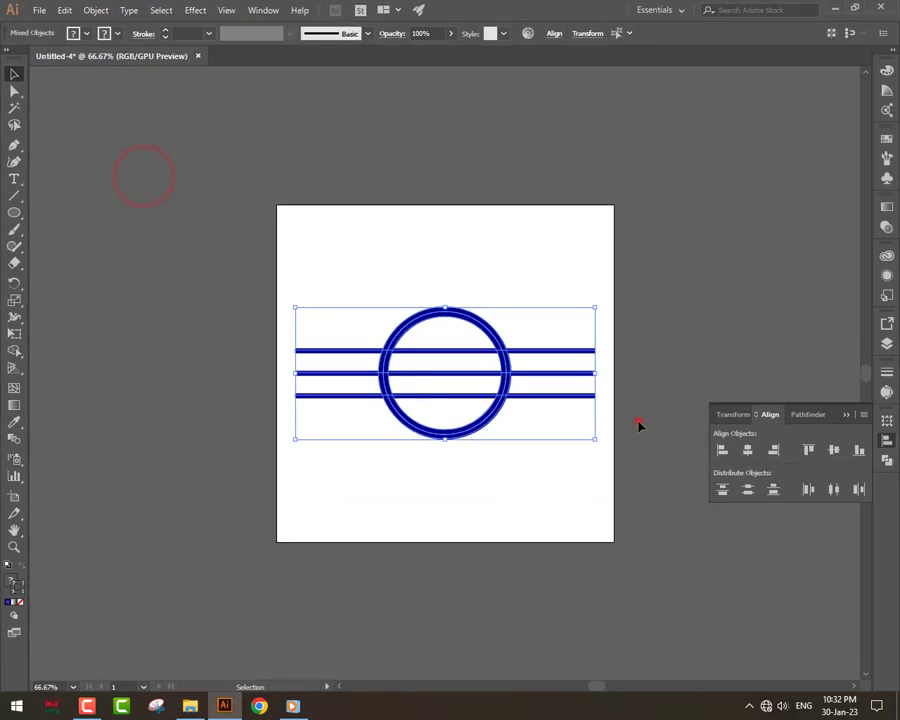
click(638, 425)
Step: Expand the three horizontal lines into shapes with both Fill and Stroke included
drag(574, 432, 556, 330)
click(95, 10)
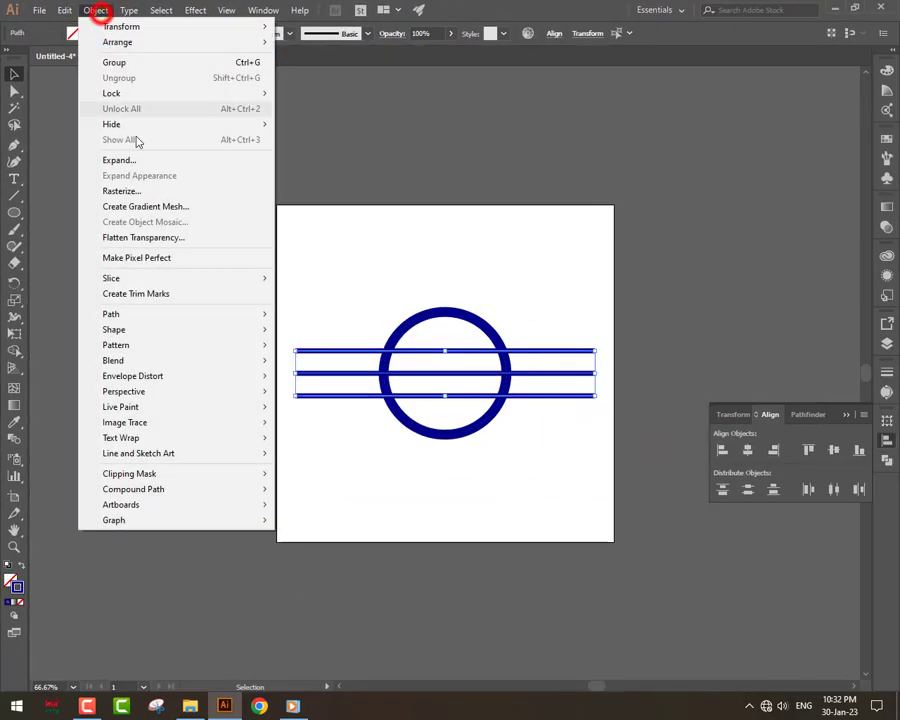
click(143, 162)
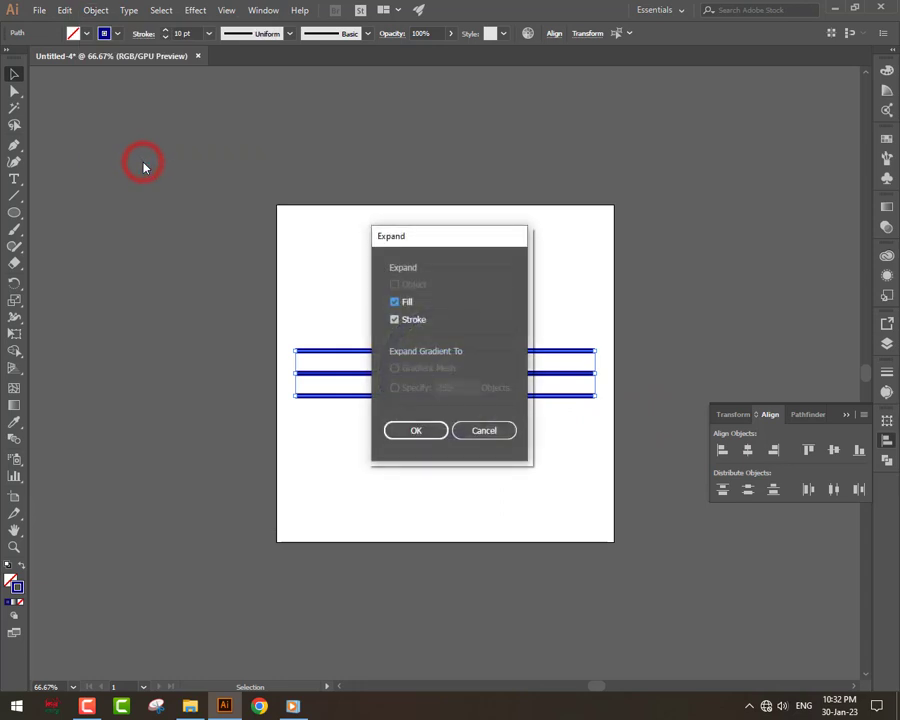
click(440, 429)
click(513, 464)
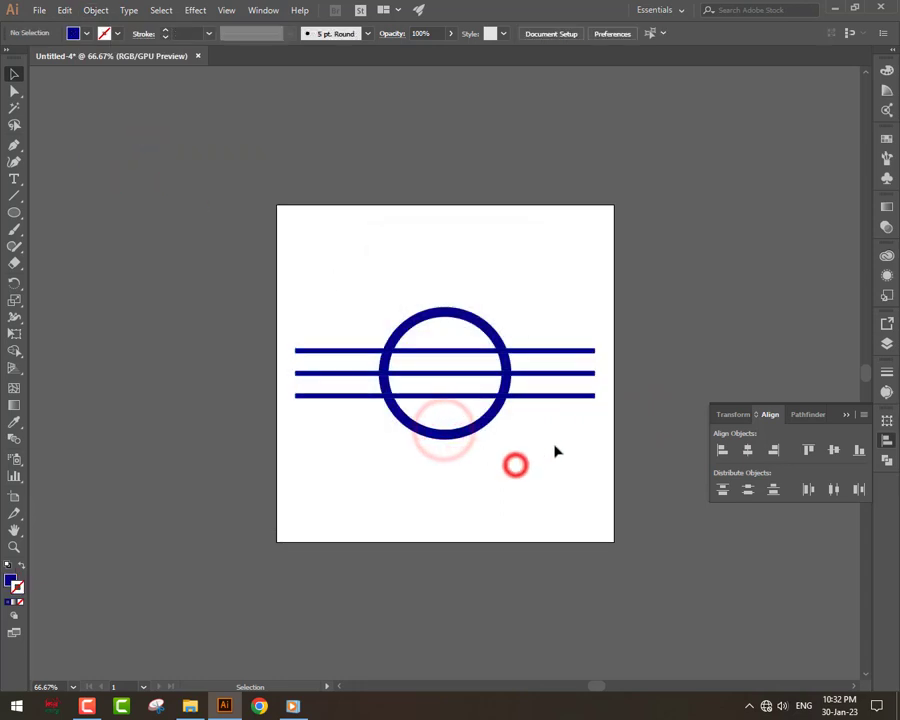
Step: Draw a vertical line across the three bars on the circle's left side and give it the default white fill and black 1 pt stroke
drag(553, 447, 410, 349)
key(ctrl+space)
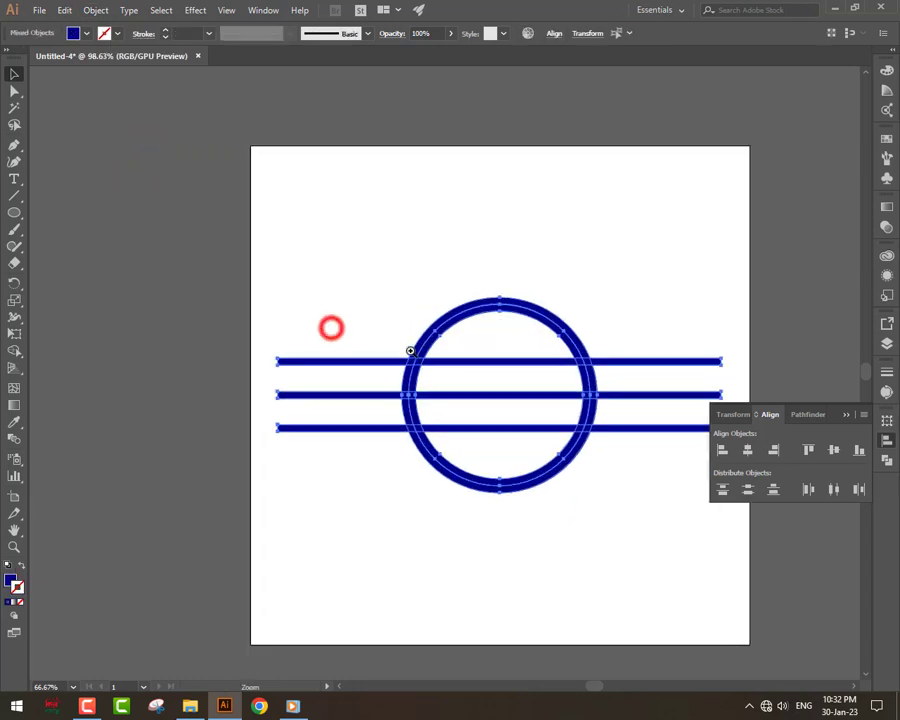
drag(478, 391, 402, 323)
click(479, 391)
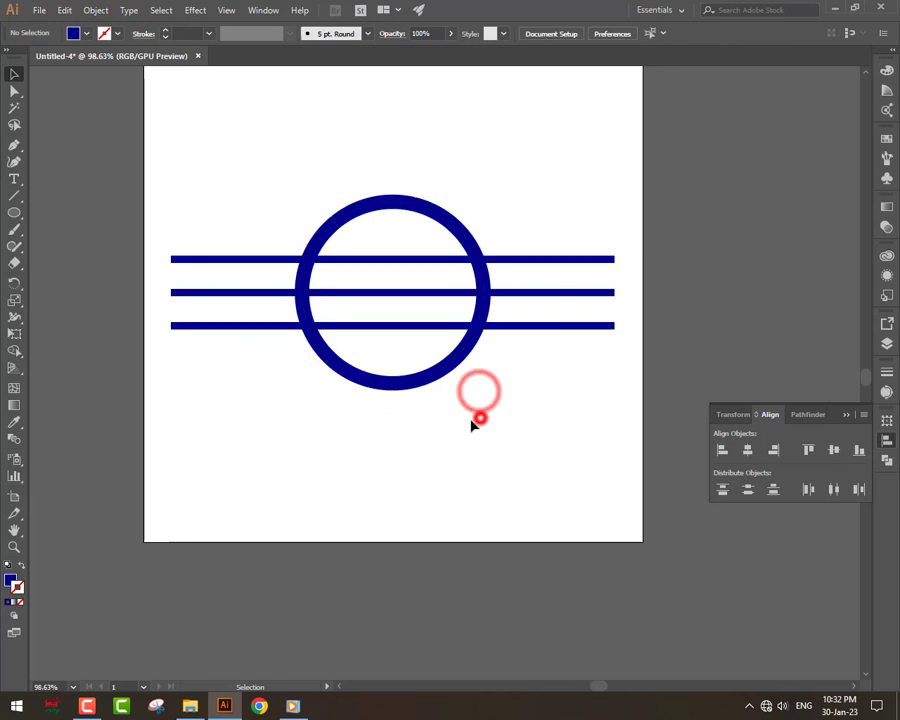
click(15, 196)
mouse_move(247, 154)
mouse_down()
mouse_move(247, 356)
mouse_move(265, 428)
mouse_move(247, 431)
mouse_up()
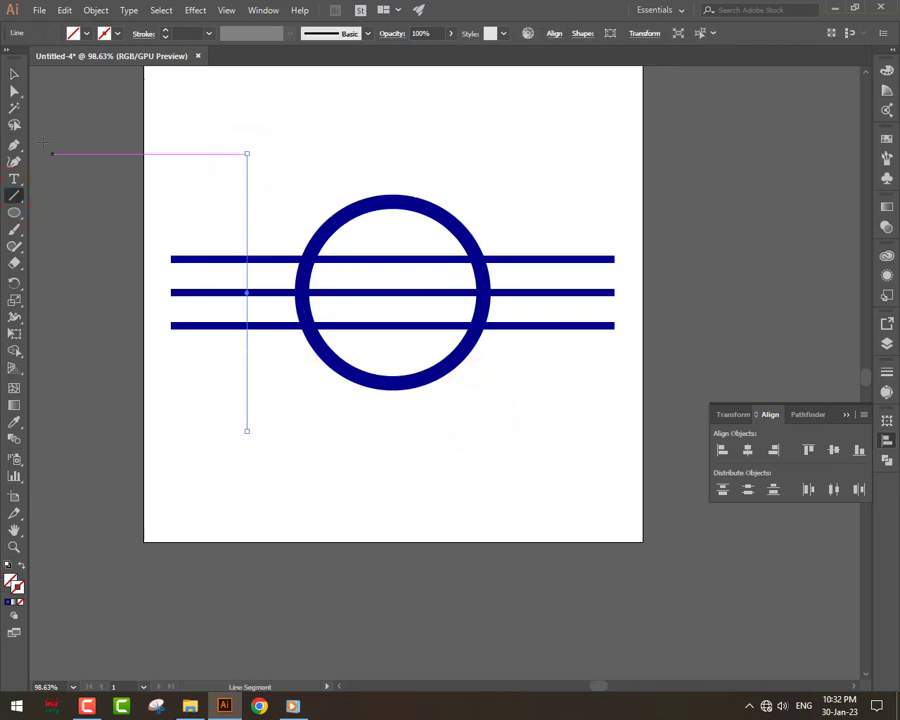
click(13, 73)
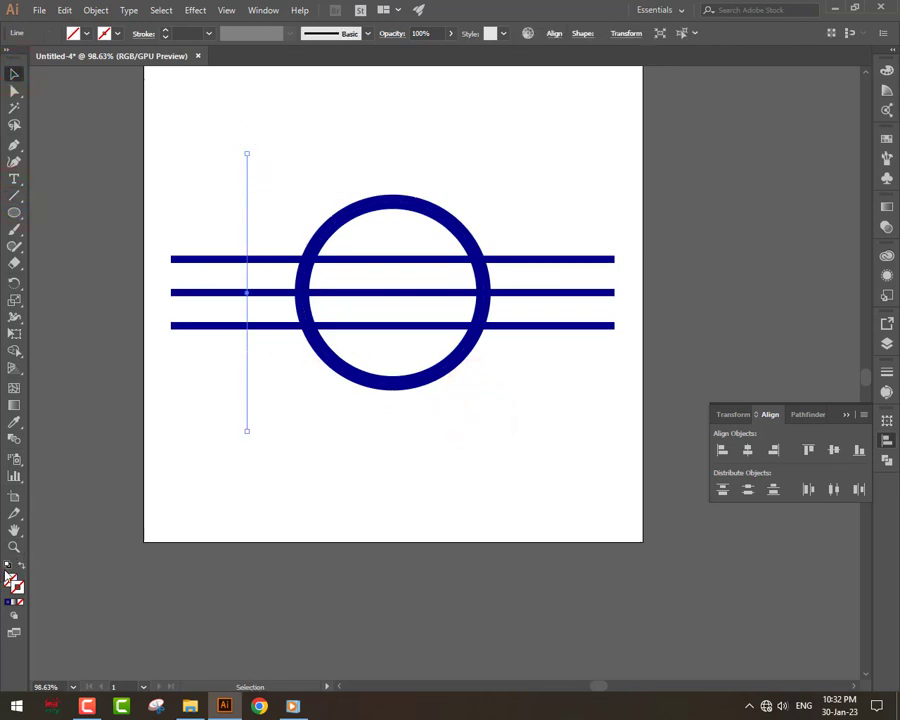
click(7, 566)
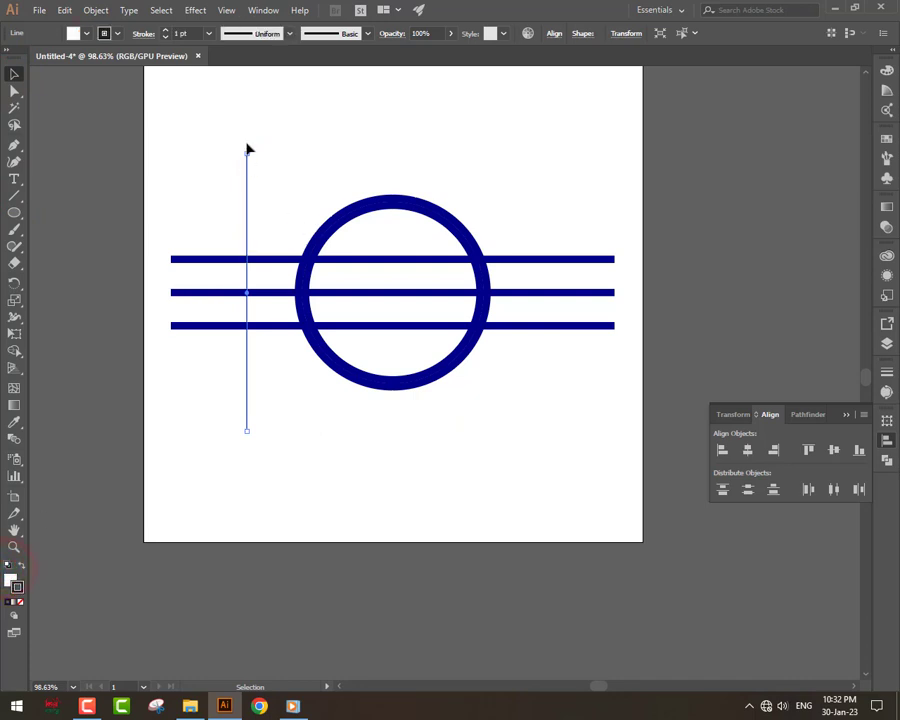
Step: Try tilting the vertical line to 45° by hand and by -15° with the Rotate tool, and undo both rotations
drag(254, 147, 315, 167)
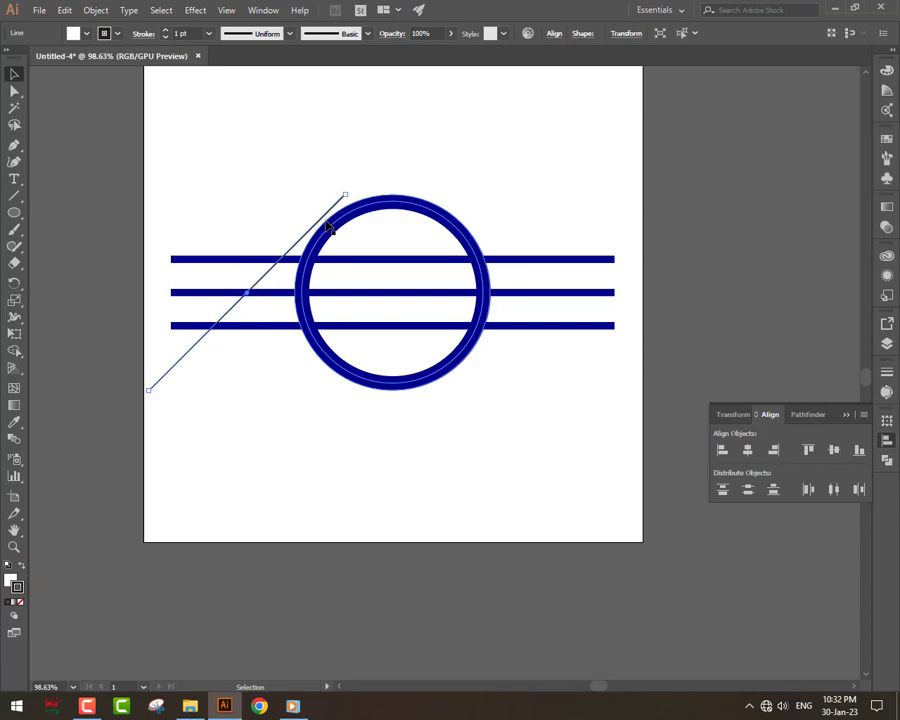
key(ctrl+z)
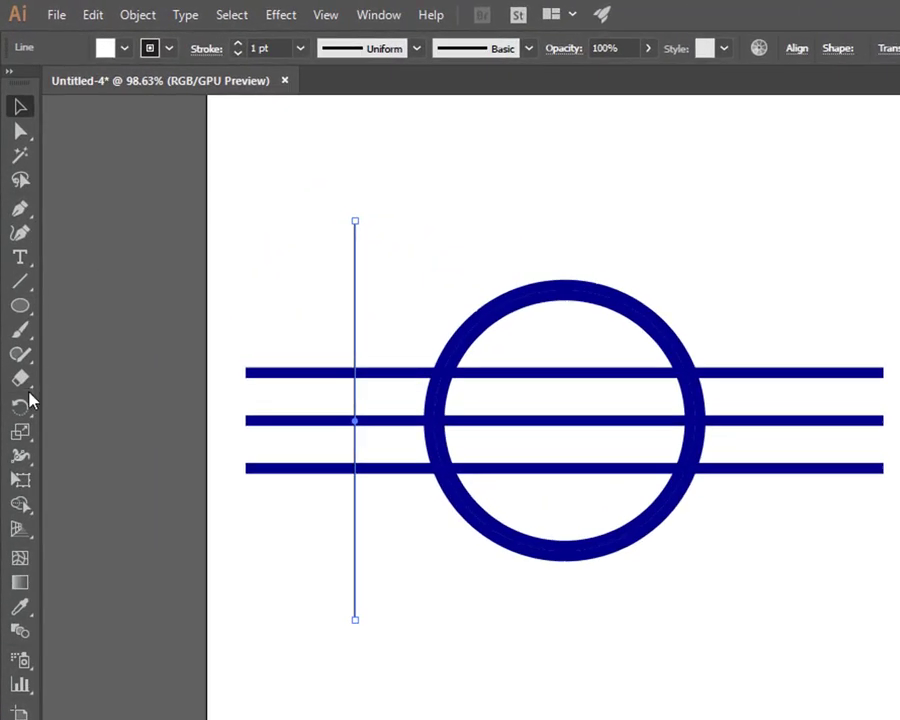
double_click(21, 405)
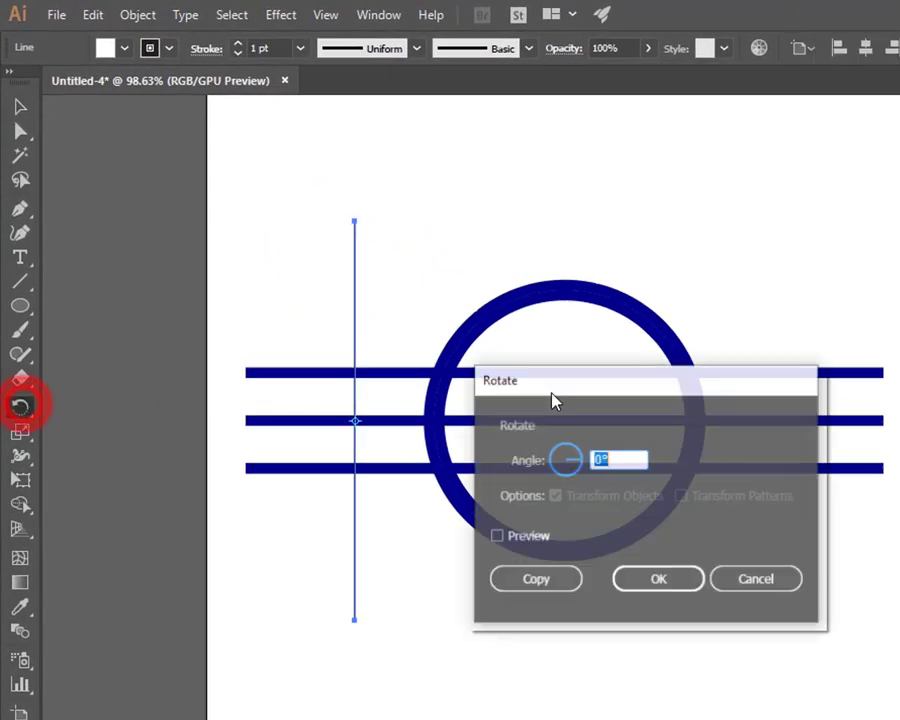
click(498, 537)
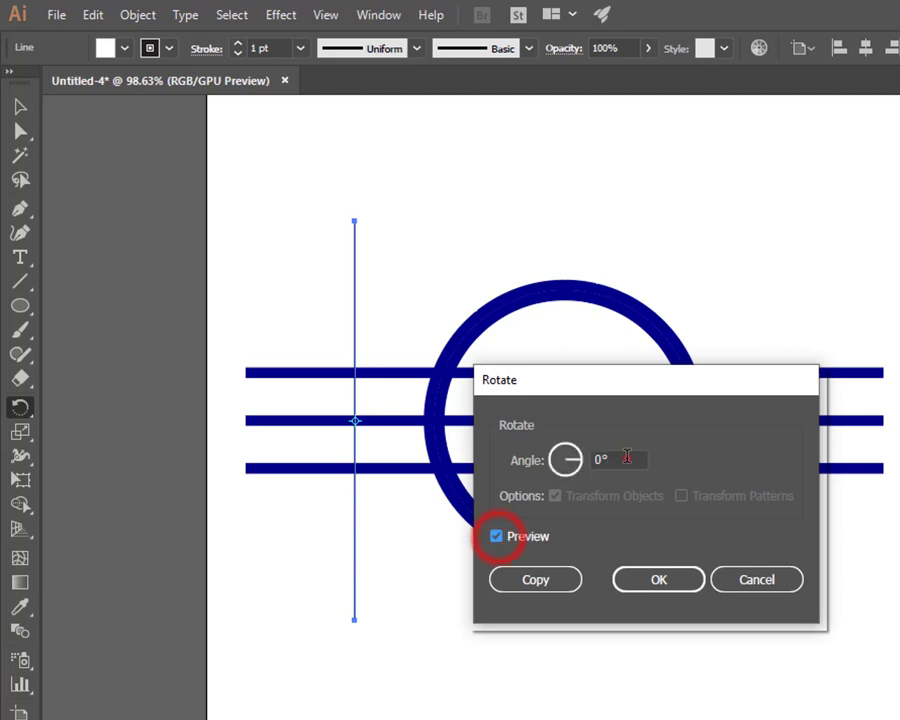
double_click(627, 459)
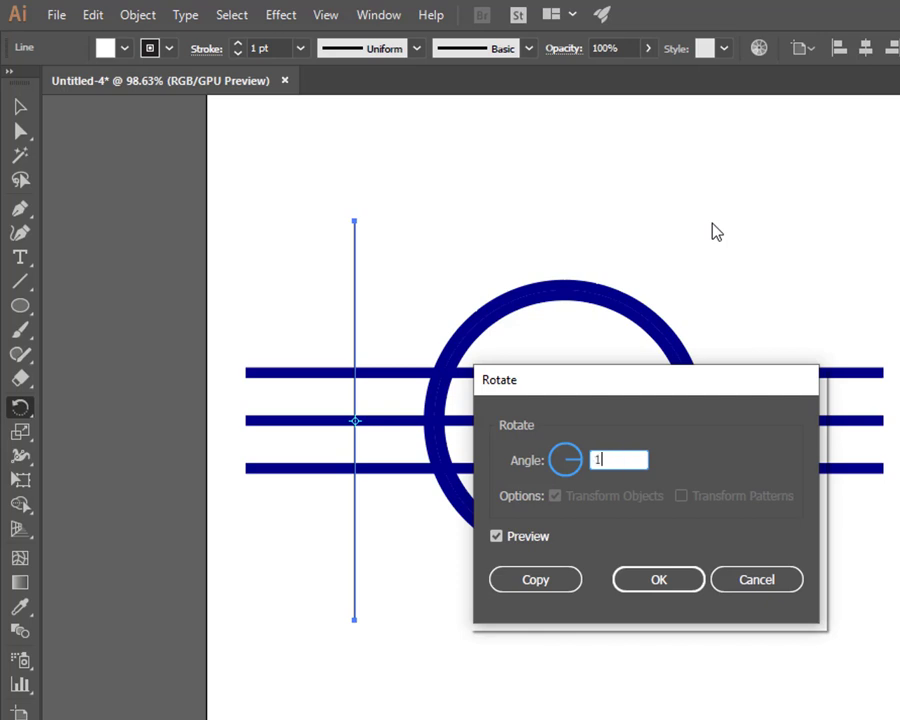
text(15)
click(496, 537)
click(496, 537)
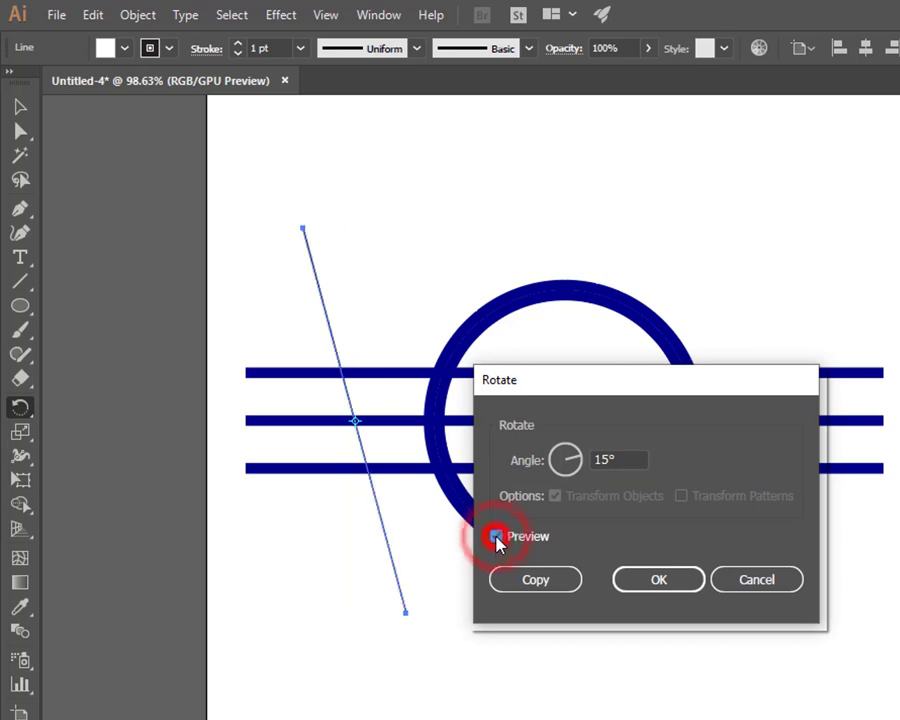
click(496, 537)
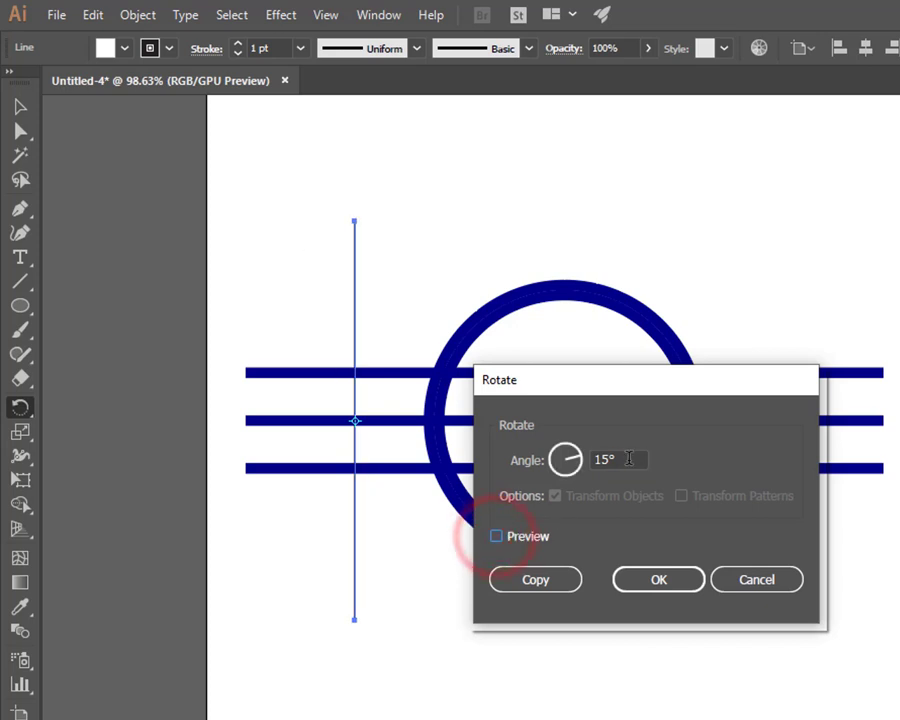
drag(628, 460, 487, 463)
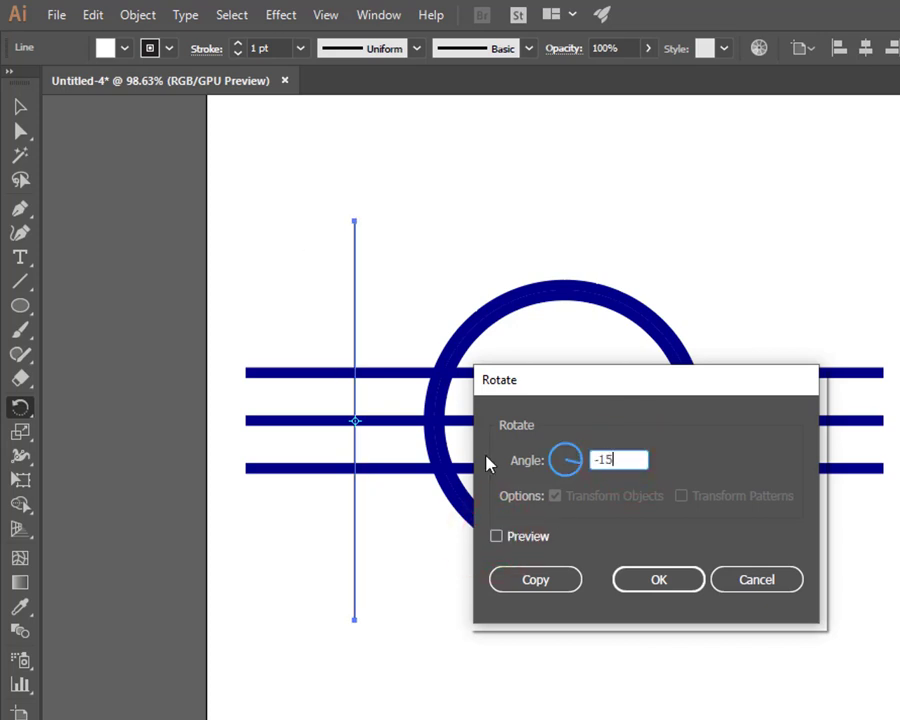
text(-15)
key(Return)
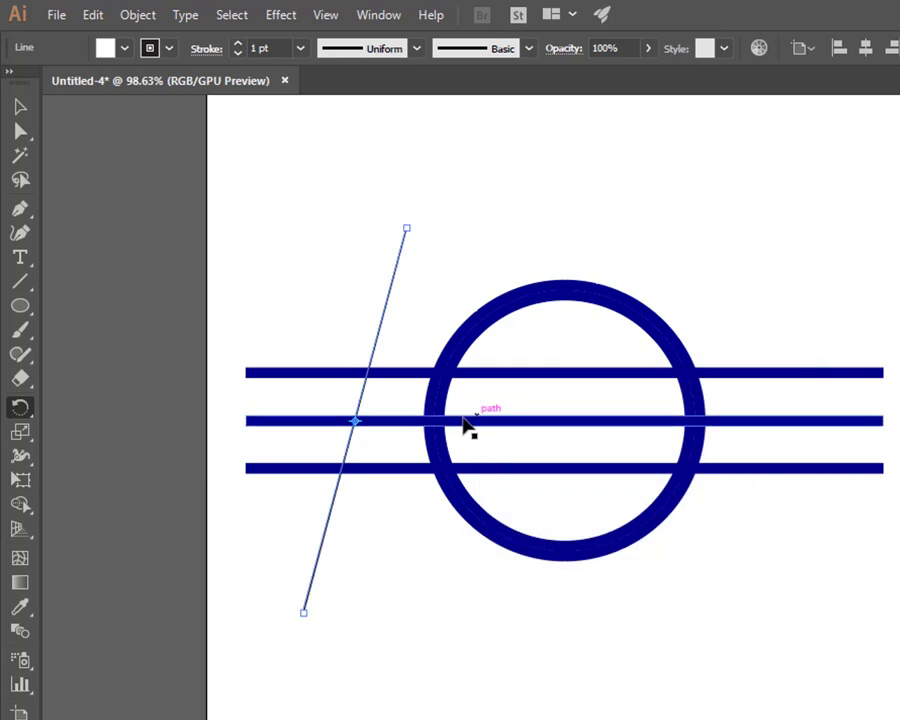
key(ctrl+z)
Step: Rotate the vertical line by -30° about its center so that it leans toward the circle
double_click(19, 410)
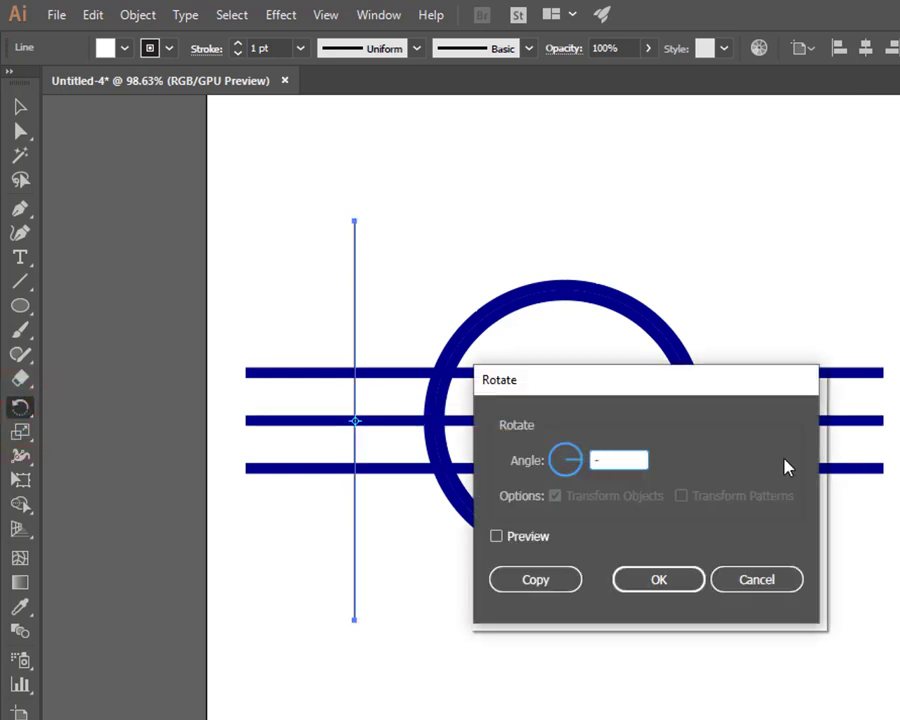
key(Return)
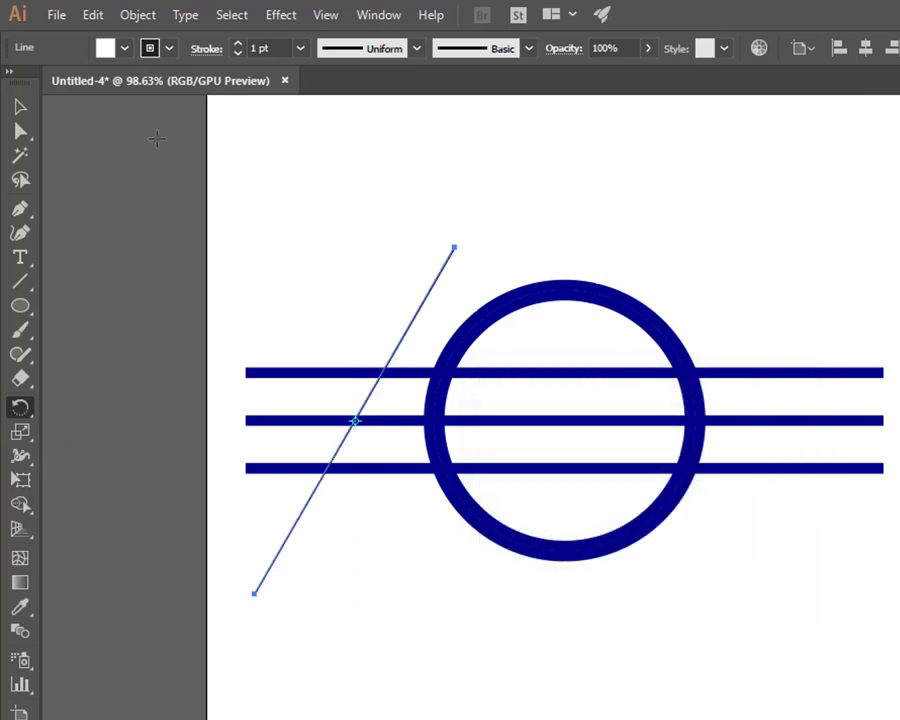
click(20, 106)
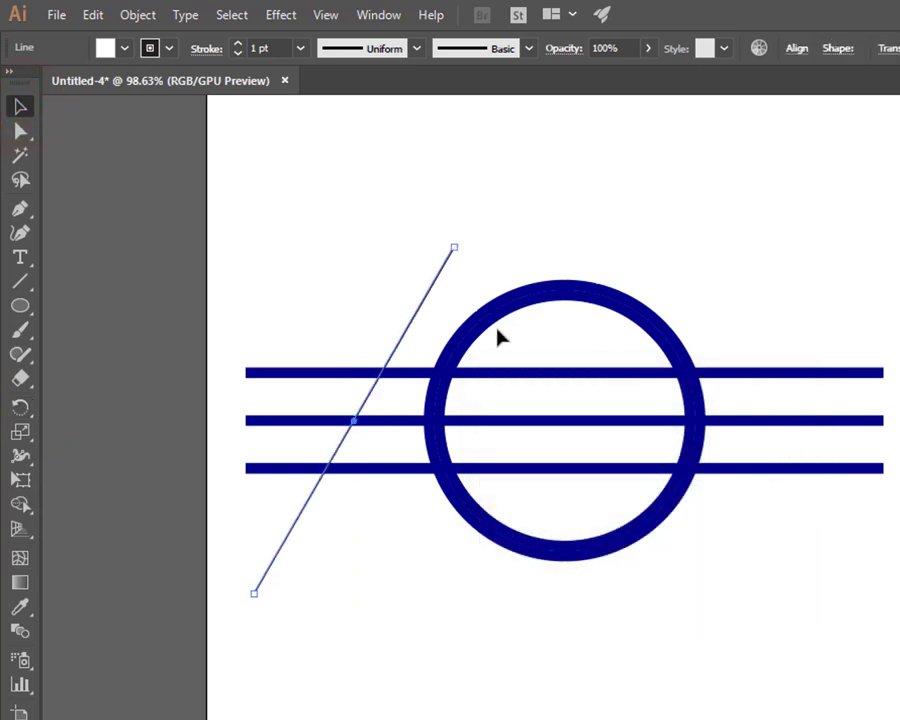
Step: Nudge the slanted line left until it crosses the three bars near their left ends
key(Left)
key(Left)
key(Left)
key(Left)
key(Left)
key(Left)
key(Left)
key(Left)
key(Left)
key(Left)
key(Left)
key(Left)
key(Left)
key(Left)
key(Left)
key(Left)
key(Left)
key(Left)
key(Left)
key(Left)
key(Left)
key(Left)
key(Left)
key(Left)
key(Left)
key(Left)
key(Left)
key(Left)
key(Left)
key(Left)
key(Left)
key(Left)
key(Left)
key(Left)
key(Left)
key(Left)
key(Left)
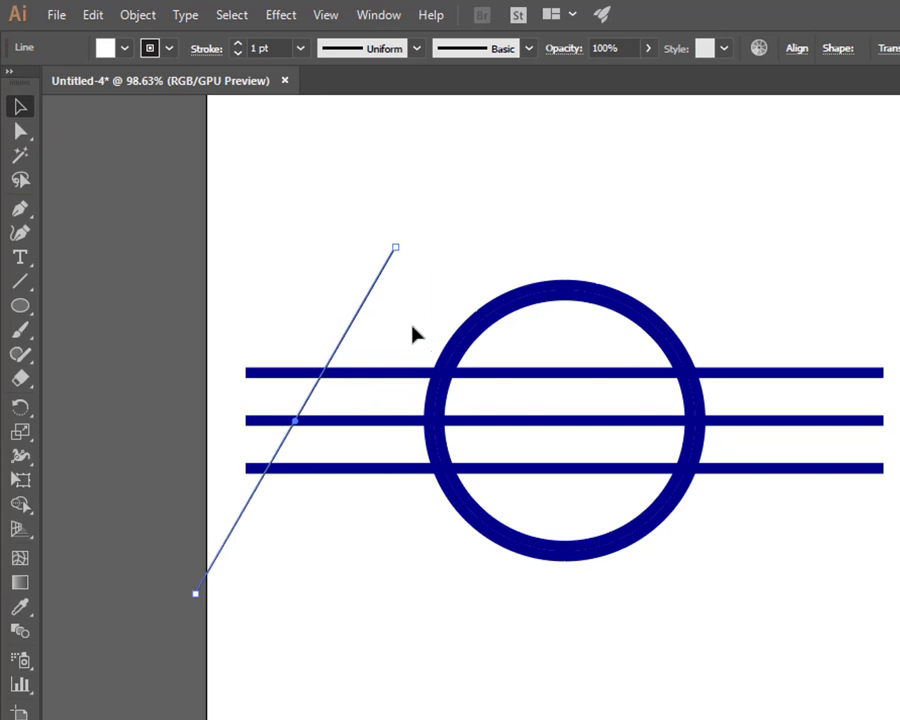
Step: Copy the slanted line straight across to the bars' right ends and center the pair horizontally
drag(352, 318, 876, 327)
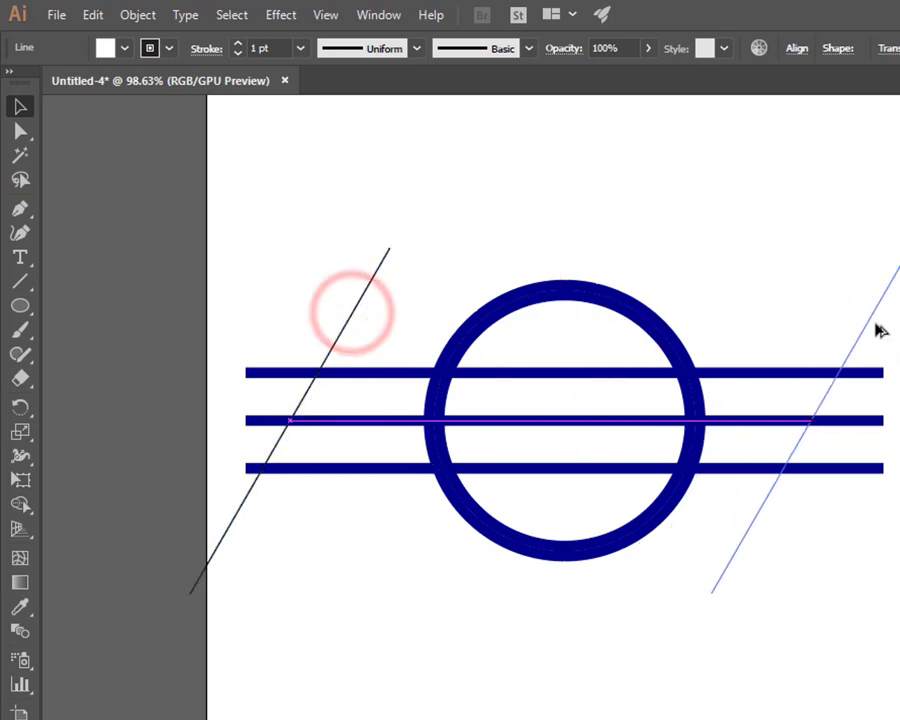
shift+click(373, 287)
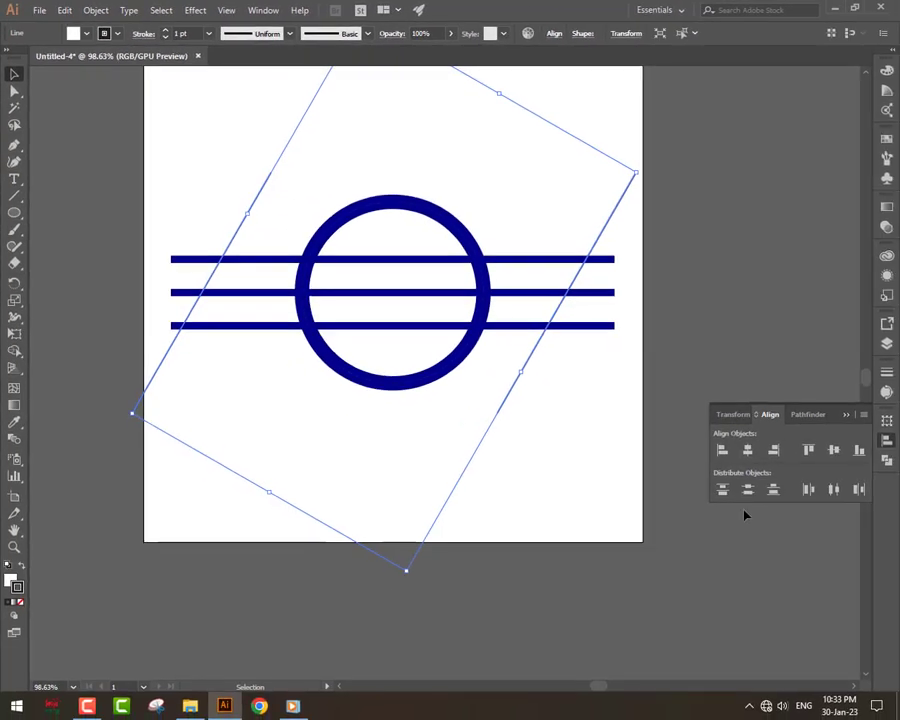
click(746, 450)
Step: Ungroup the pair of slanted lines into separate objects
right_click(524, 304)
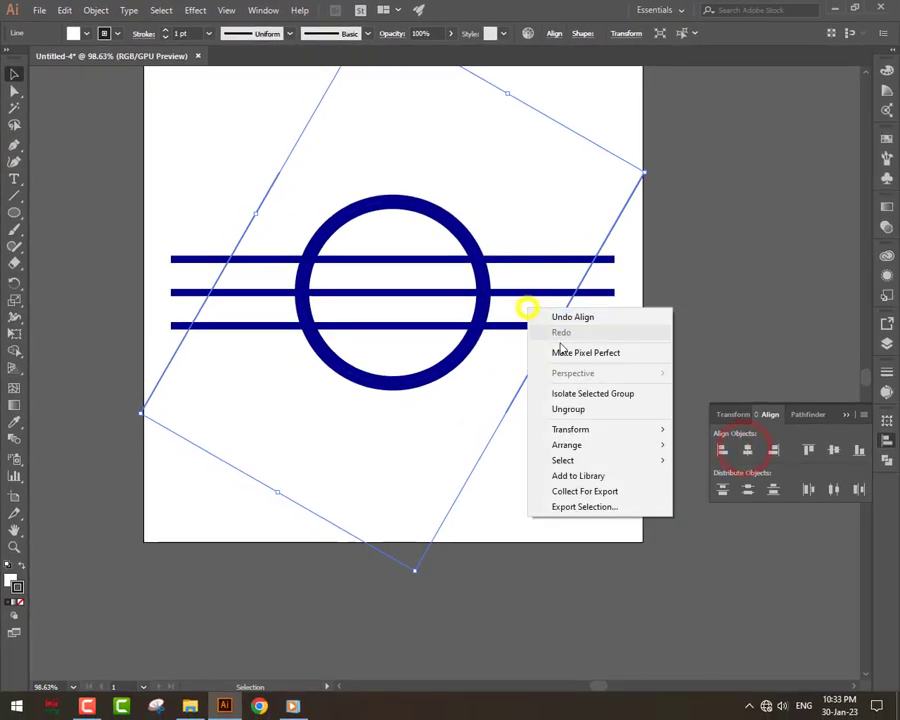
click(580, 410)
click(574, 413)
click(478, 300)
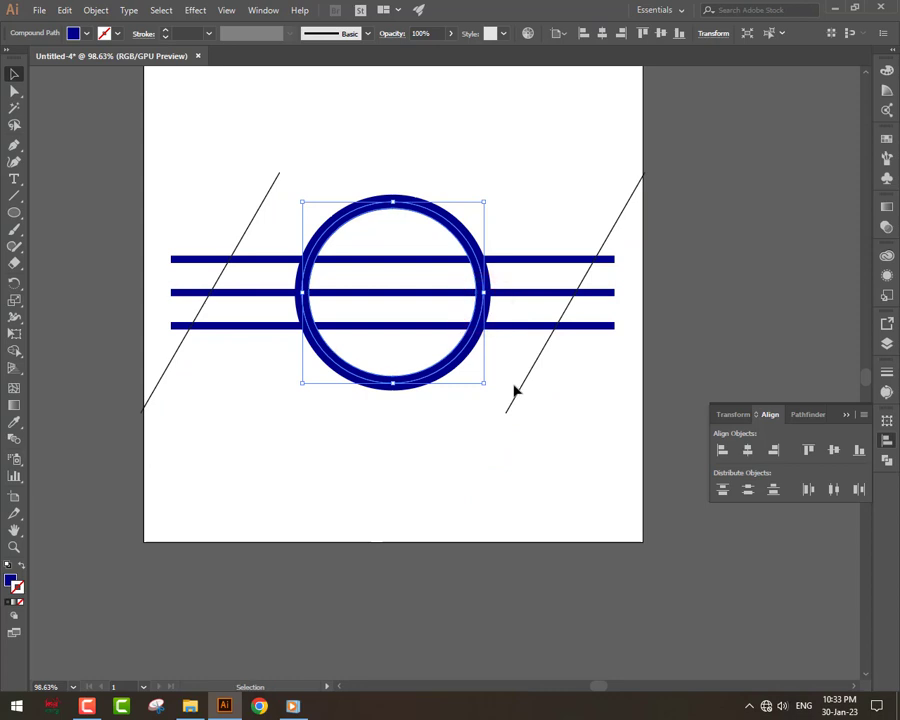
Step: Split the circles, bars and slanted lines with Pathfinder Divide and ungroup the resulting pieces
drag(598, 426, 144, 206)
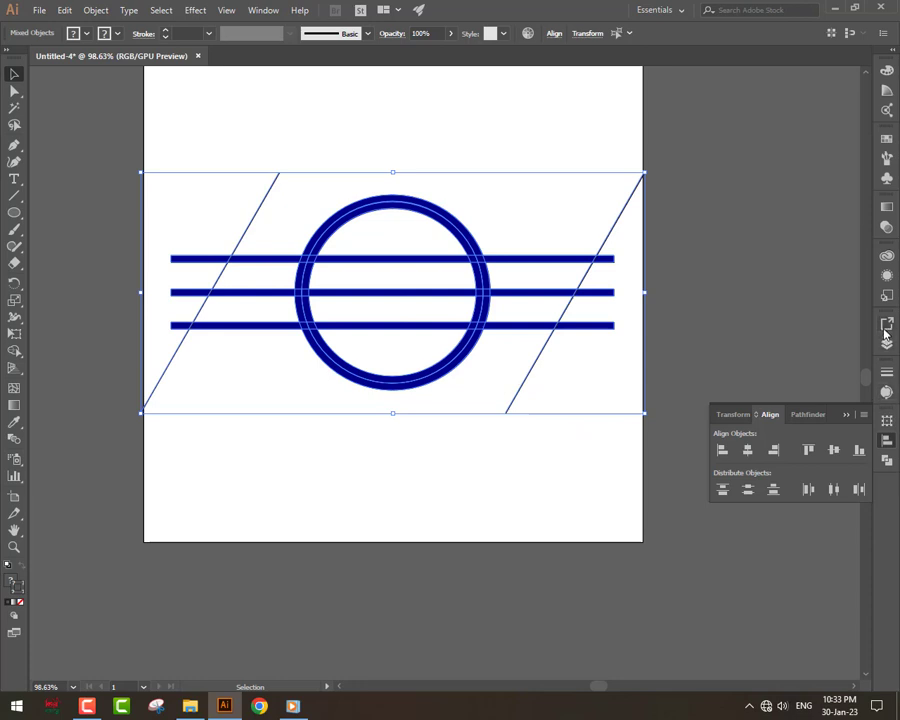
click(886, 459)
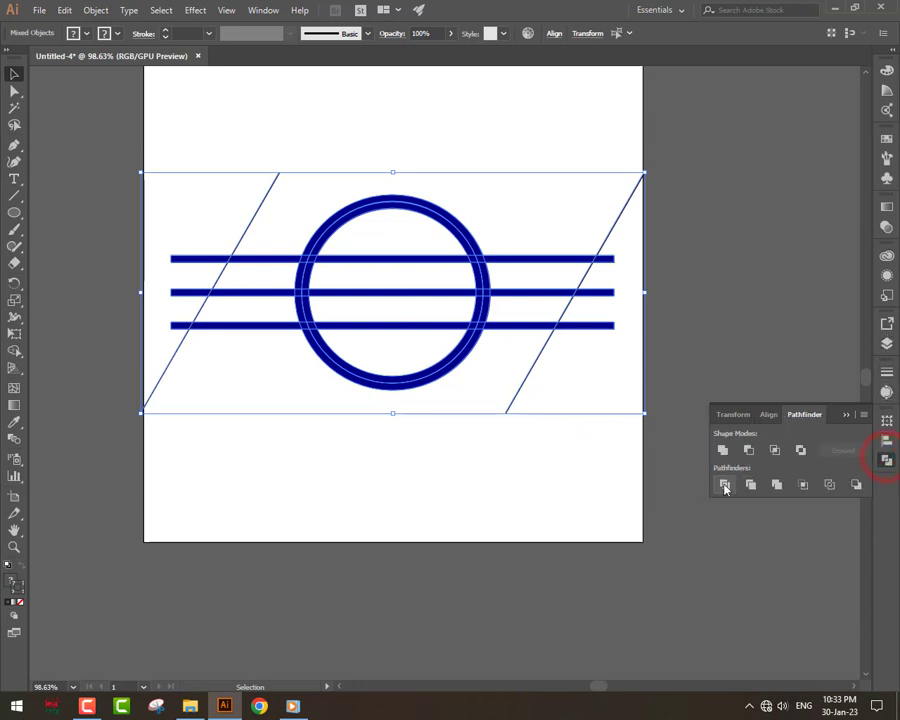
click(723, 485)
right_click(570, 293)
click(628, 396)
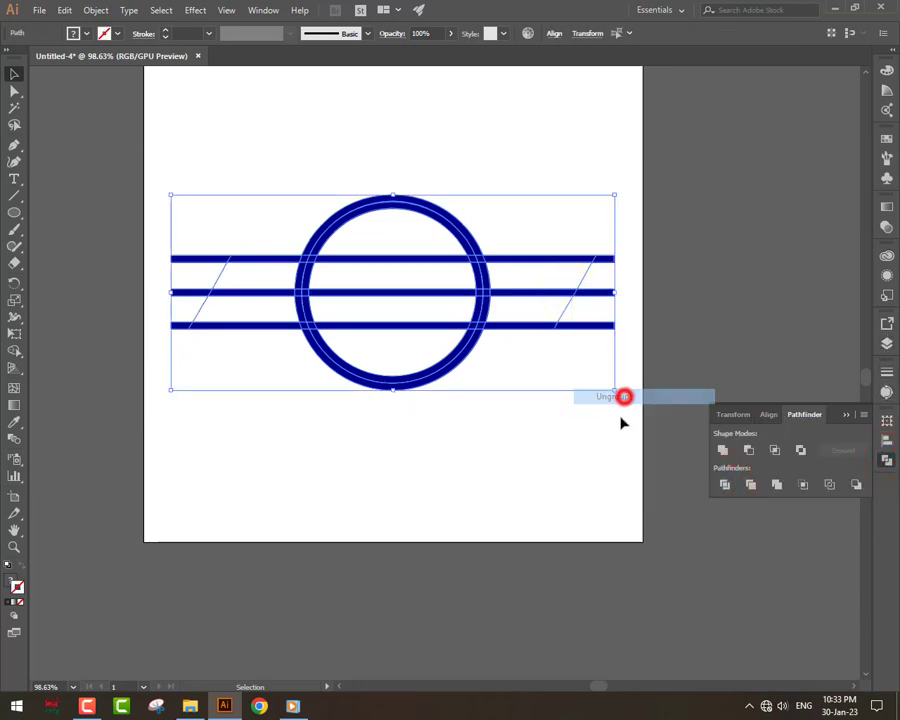
click(621, 418)
Step: Delete the bar ends beyond the right slanted cut
drag(634, 368, 598, 258)
key(Delete)
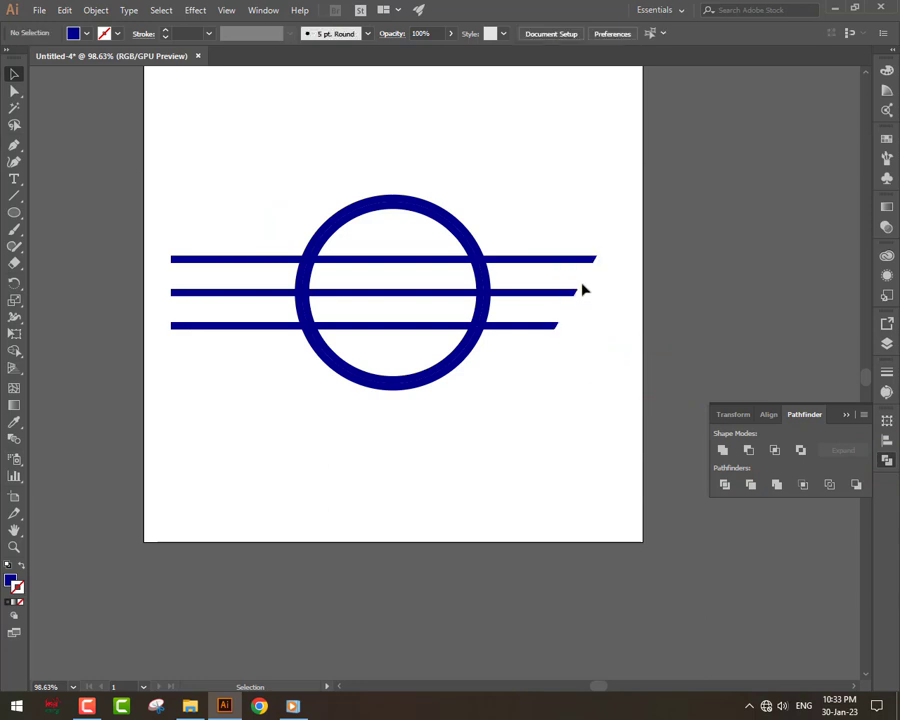
click(591, 285)
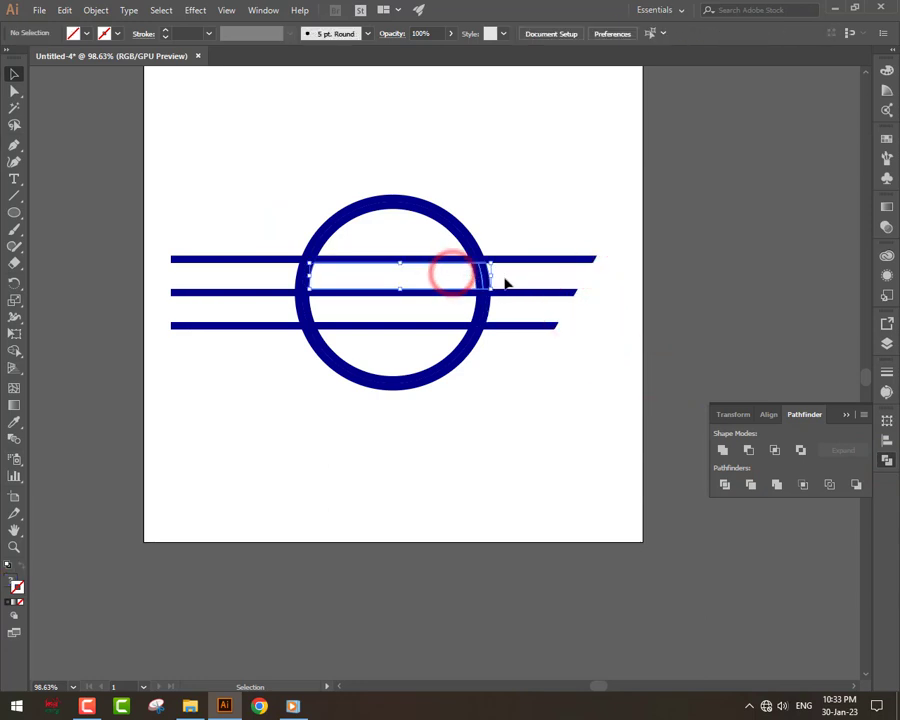
Step: Delete the bar sections inside the circle and the ring segments between the bars on the circle's right side
drag(410, 318, 424, 352)
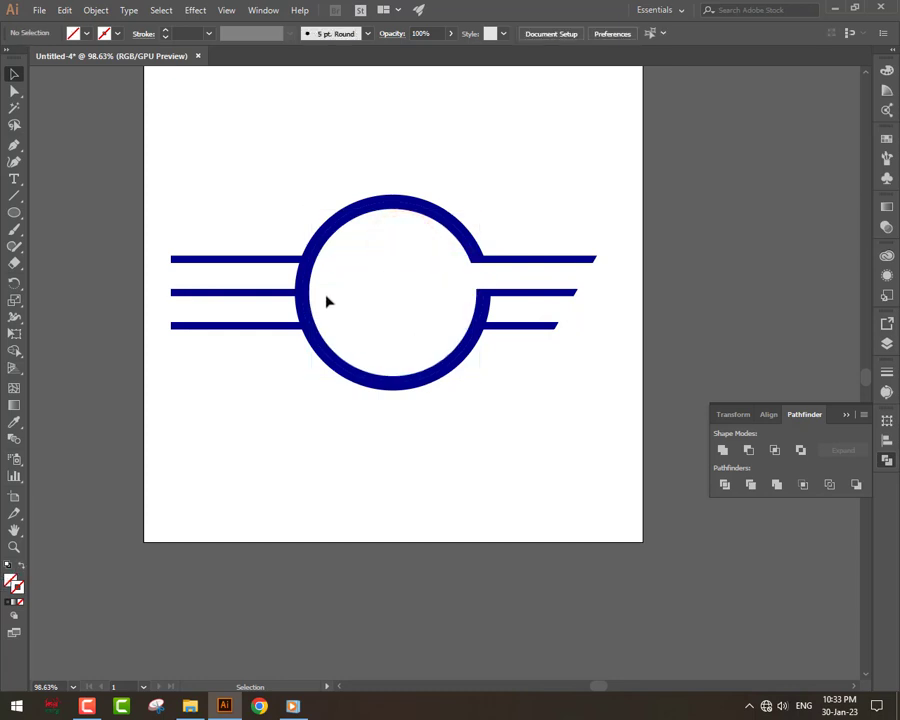
drag(500, 318, 488, 335)
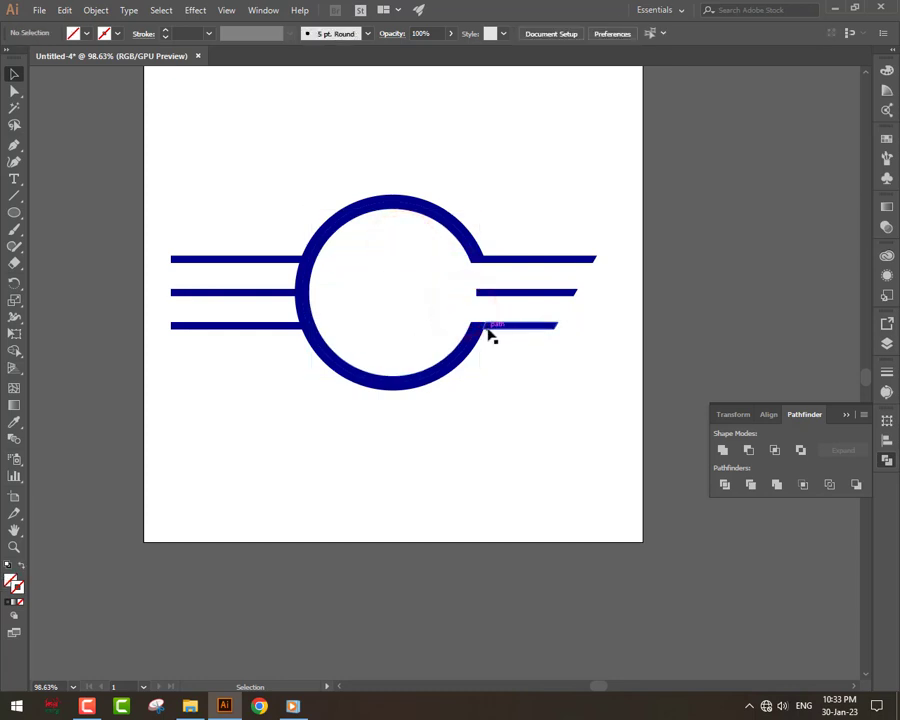
click(459, 352)
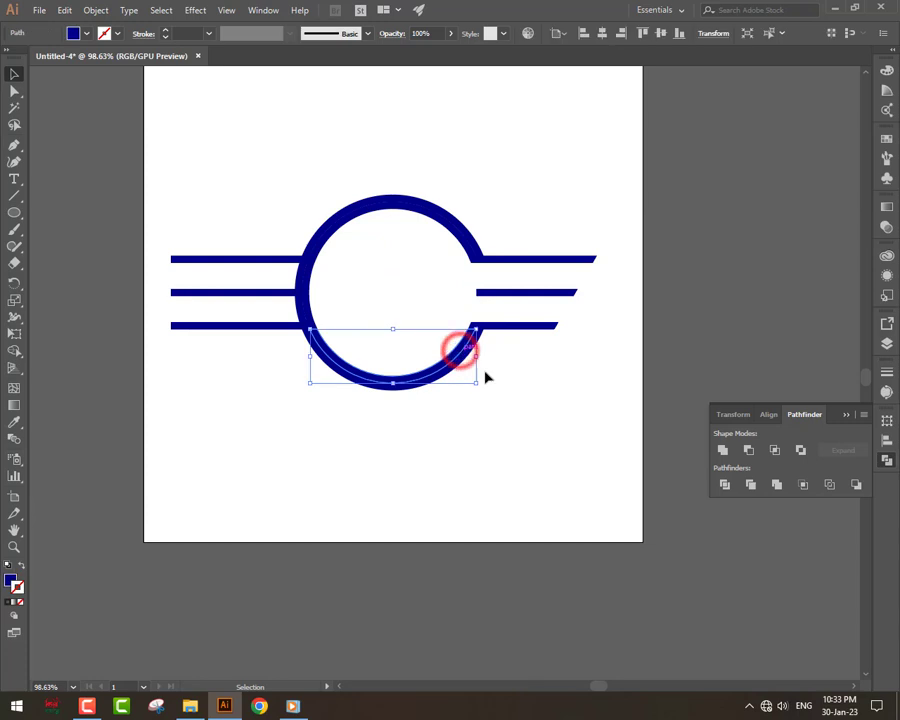
click(503, 390)
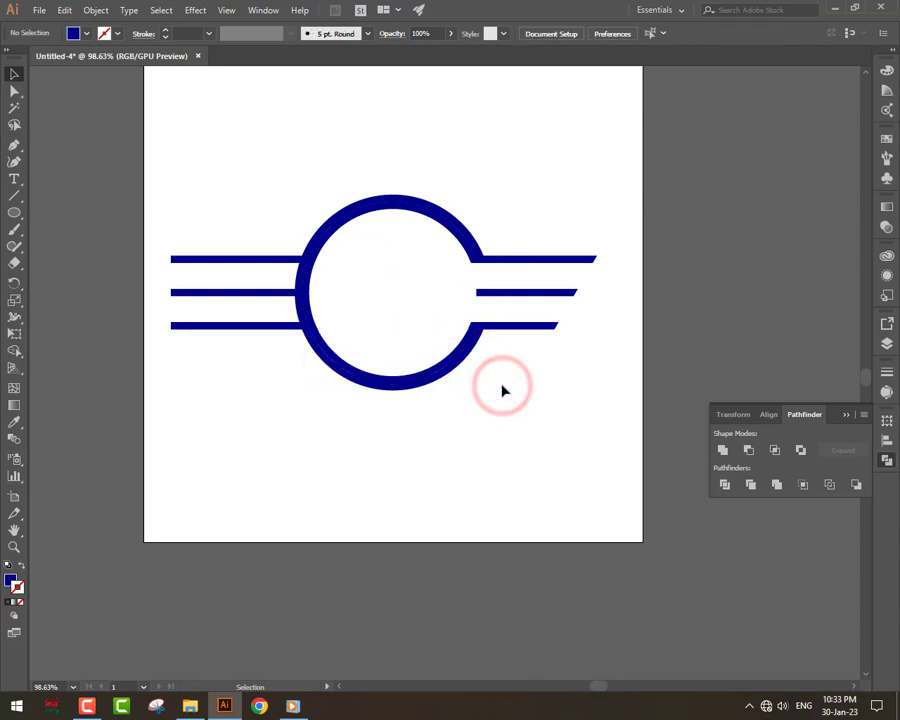
Step: Delete the three small pieces where the bars cross the inner ring on the circle's left side
click(310, 323)
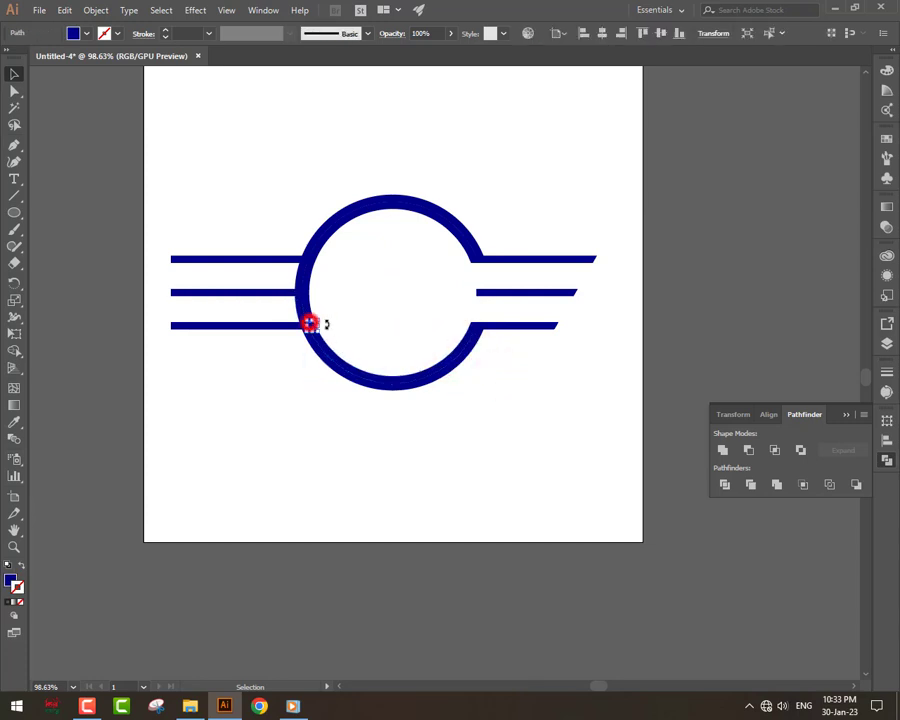
click(308, 292)
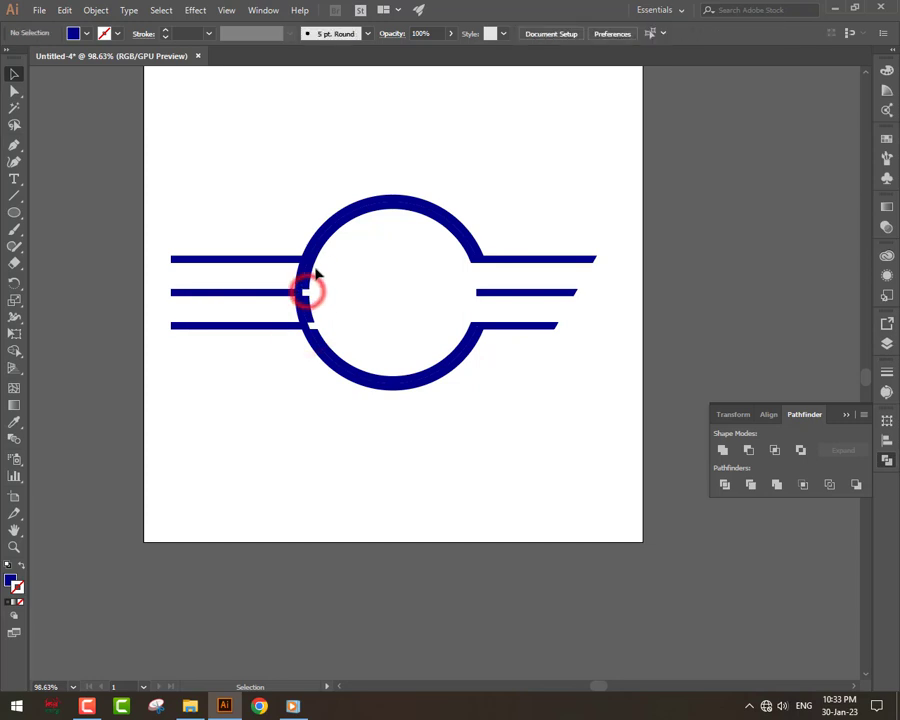
click(375, 300)
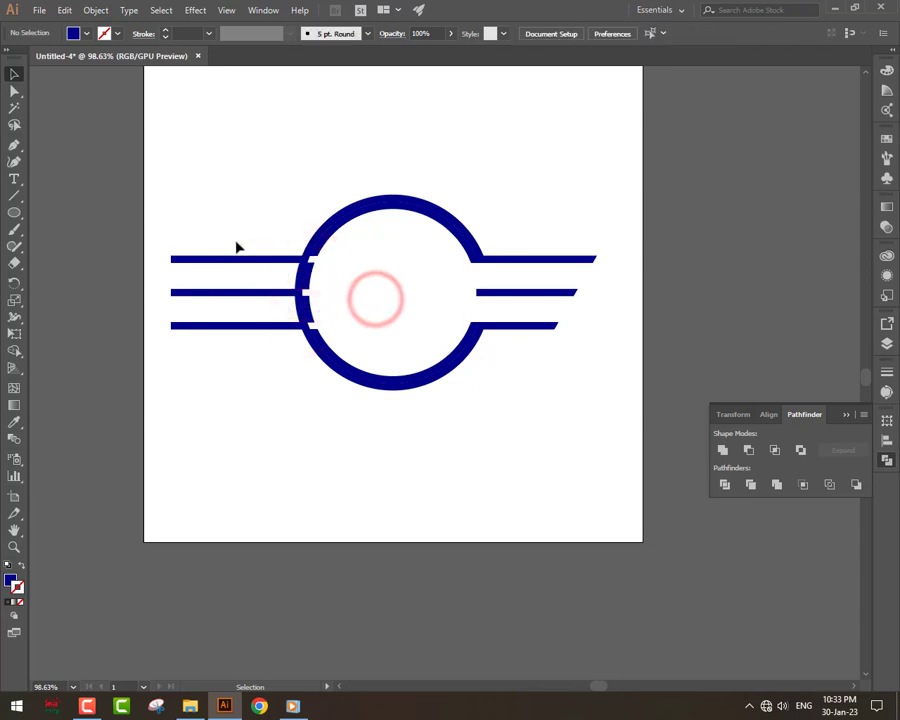
Step: Delete the bar ends beyond the left slanted cut, along with the leftover unfilled pieces between them
drag(168, 291, 196, 344)
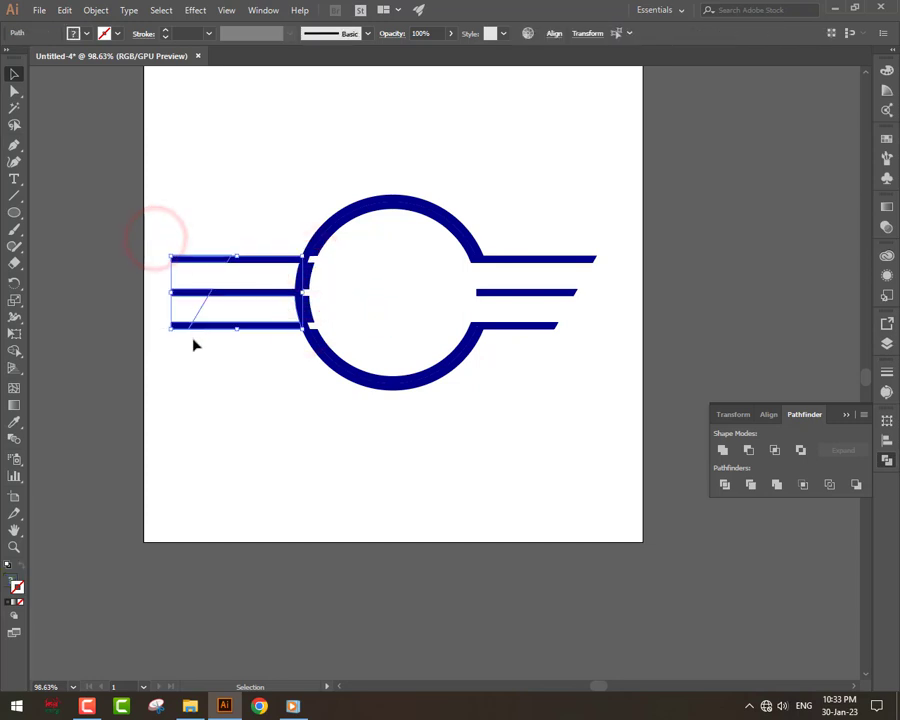
key(ctrl+z)
click(217, 392)
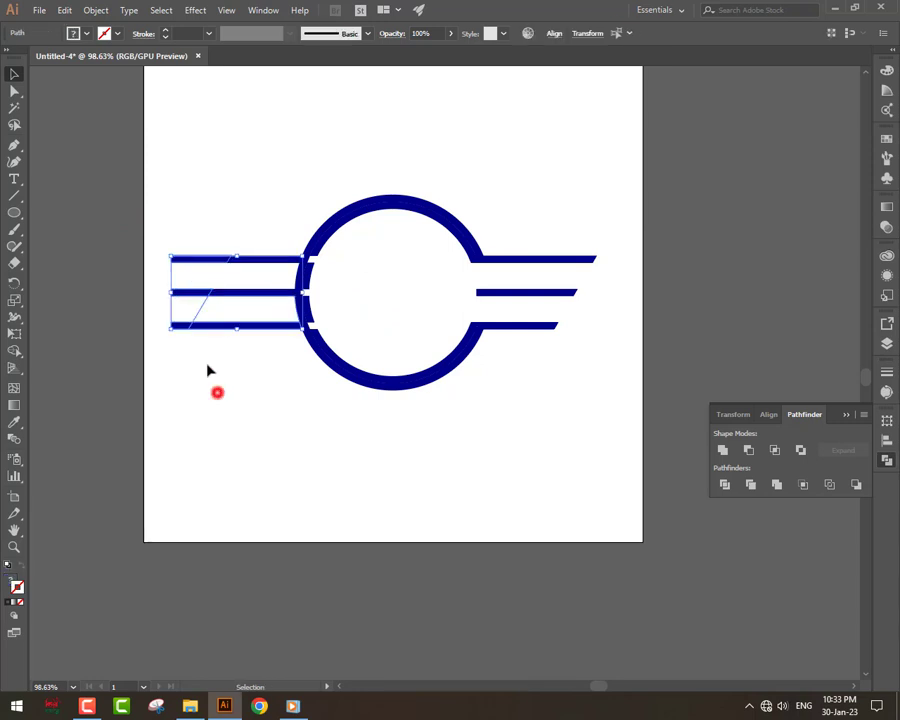
mouse_move(153, 247)
mouse_down()
mouse_move(185, 331)
mouse_move(180, 341)
mouse_up()
key(Delete)
click(187, 298)
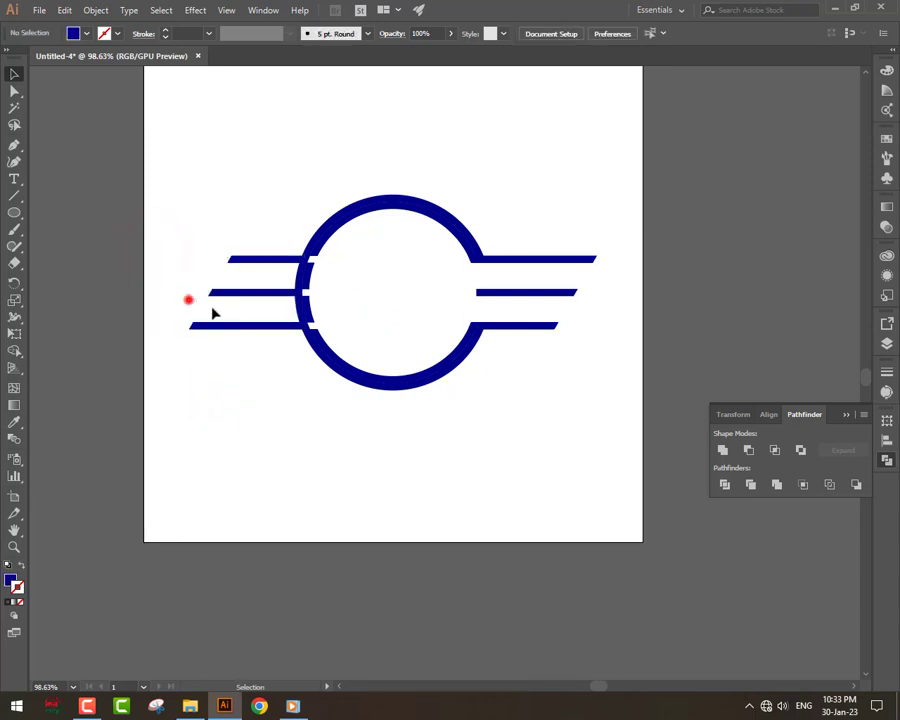
click(298, 386)
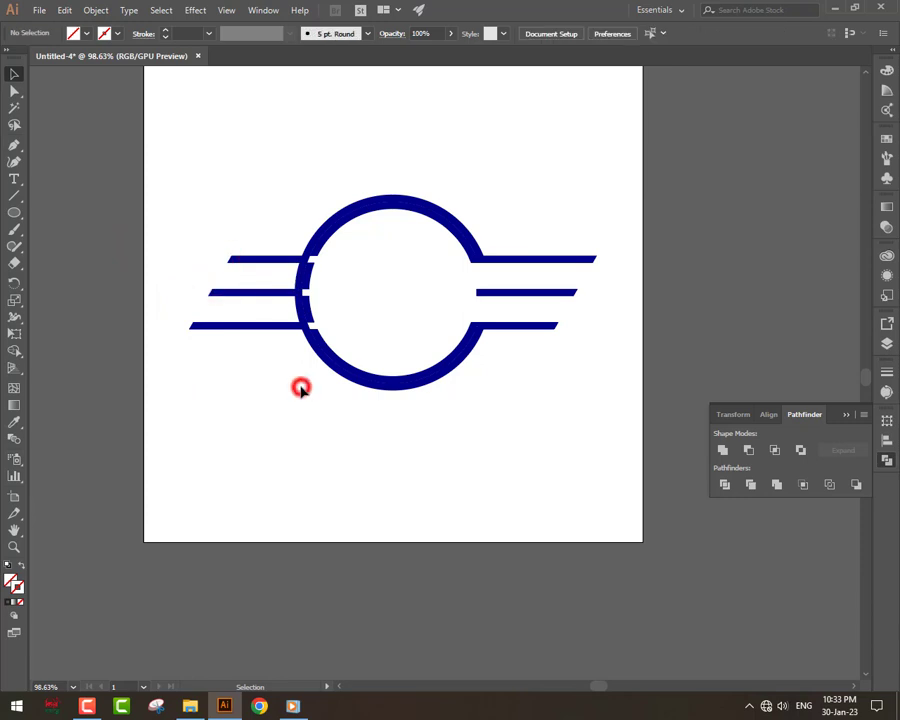
Step: Recolor the four remaining inner ring segments teal by raising the fill's green value to 124 (007C88)
click(326, 238)
shift+click(311, 281)
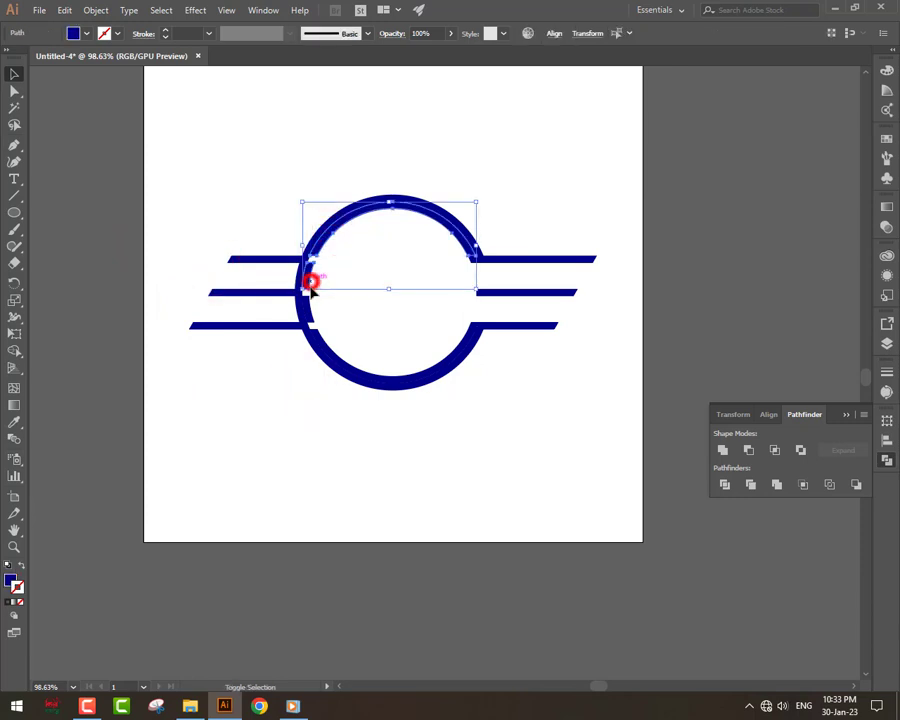
shift+click(310, 306)
shift+click(350, 362)
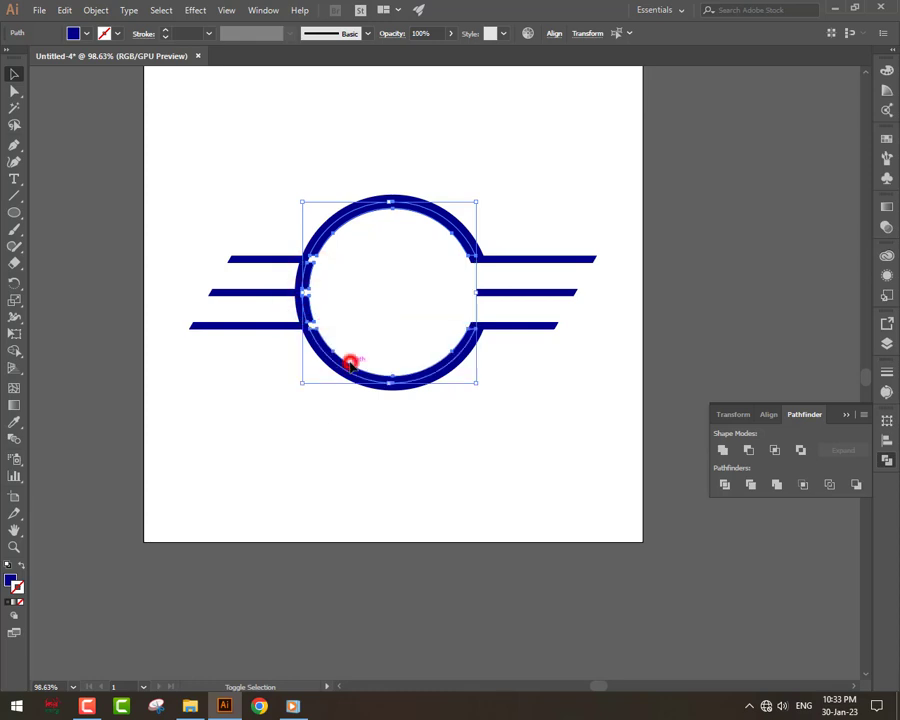
key(a)
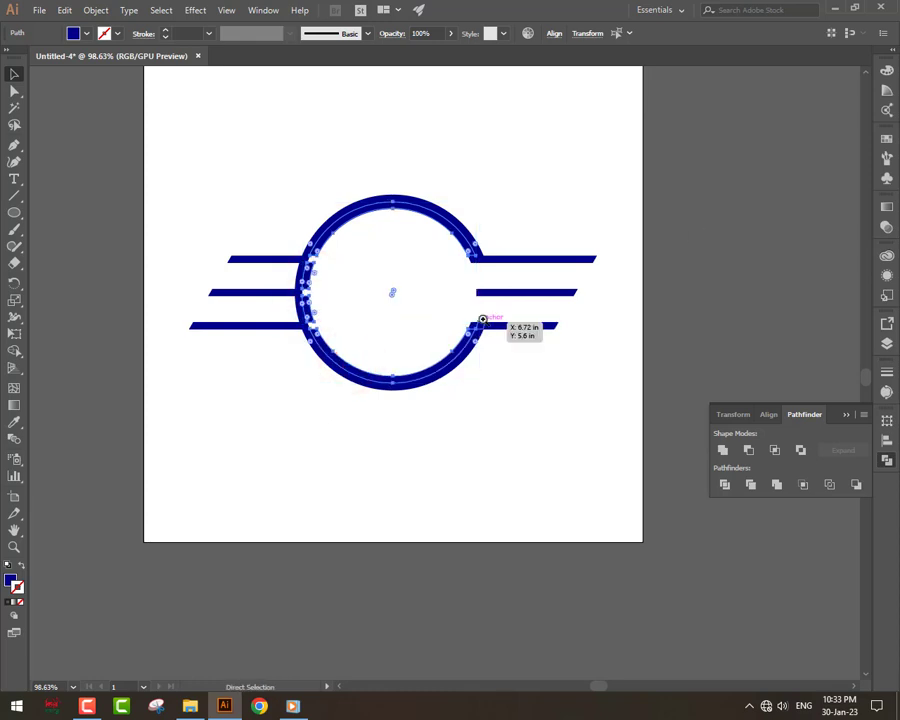
scroll(483, 319, up, 3)
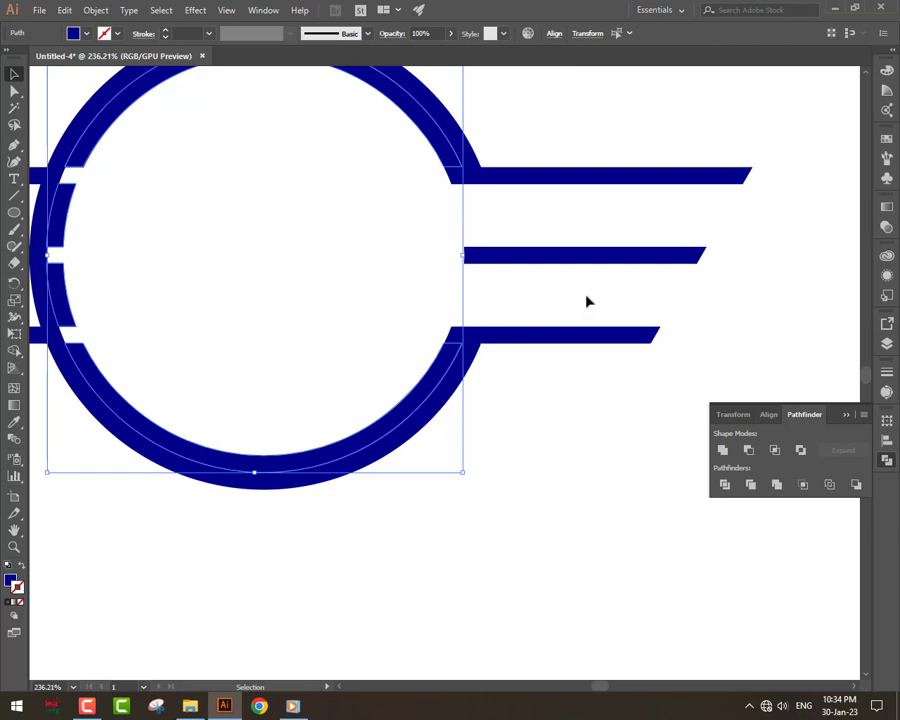
click(885, 71)
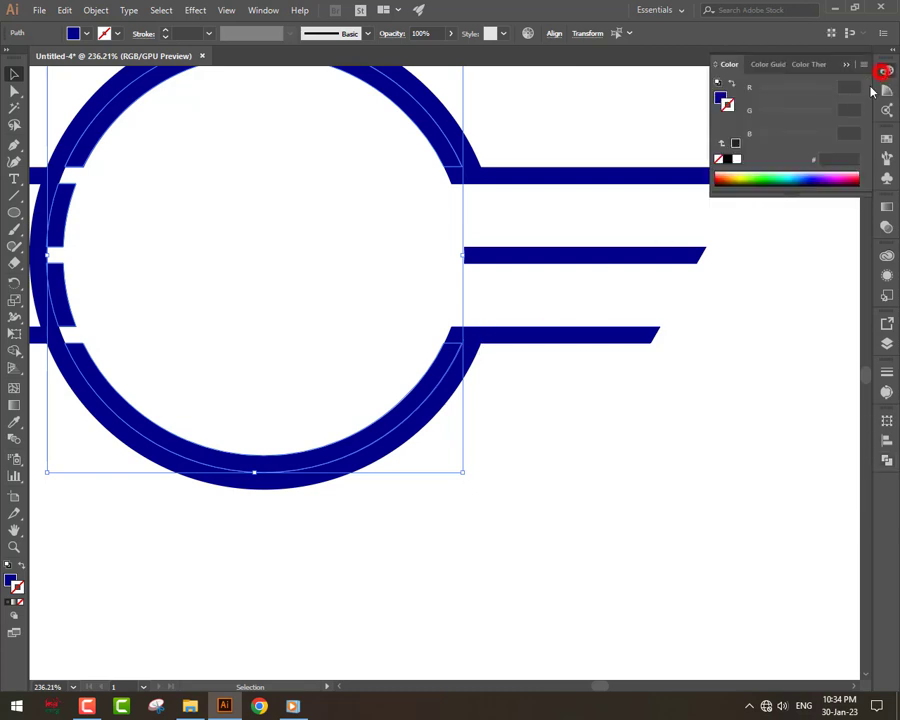
click(718, 98)
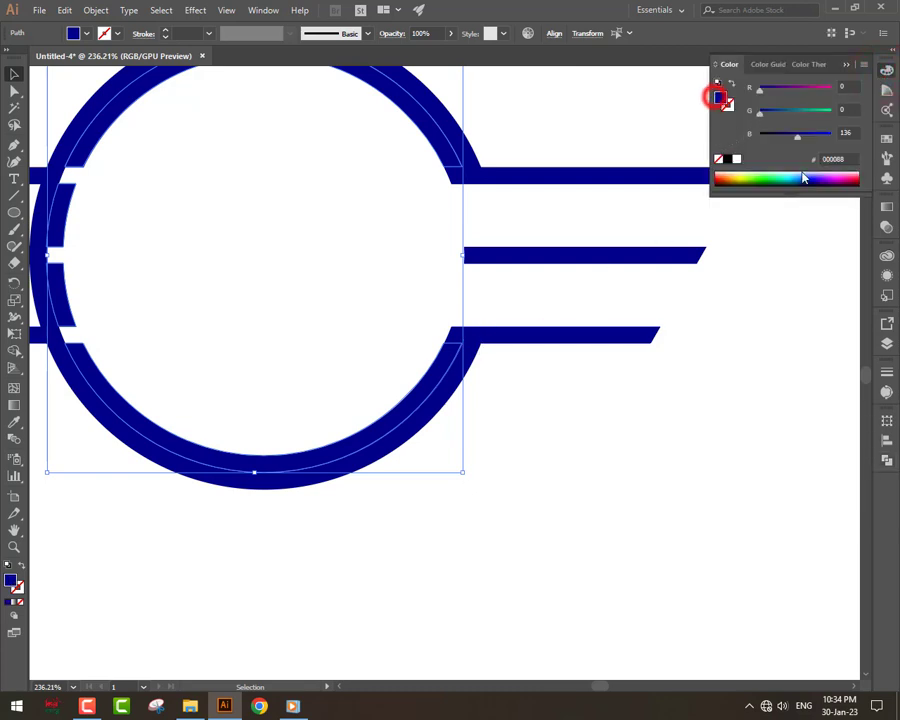
click(795, 112)
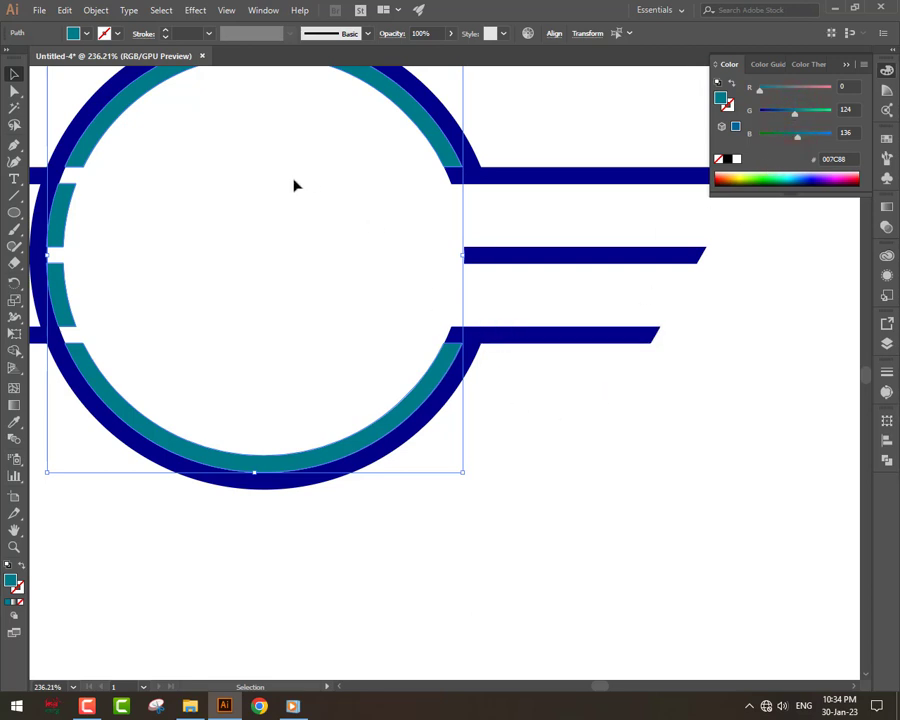
key(a)
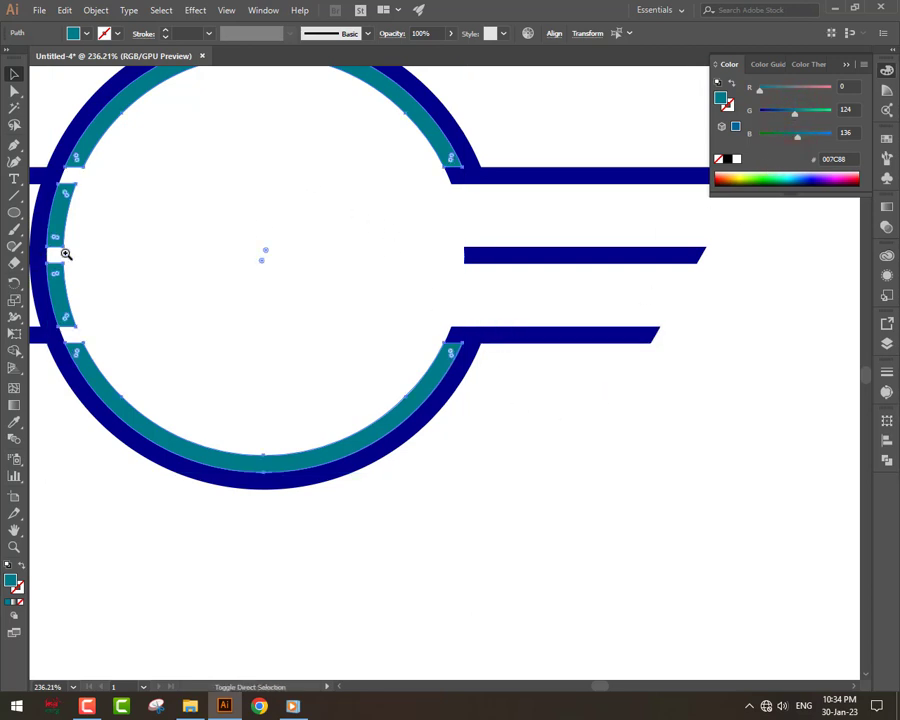
key(v)
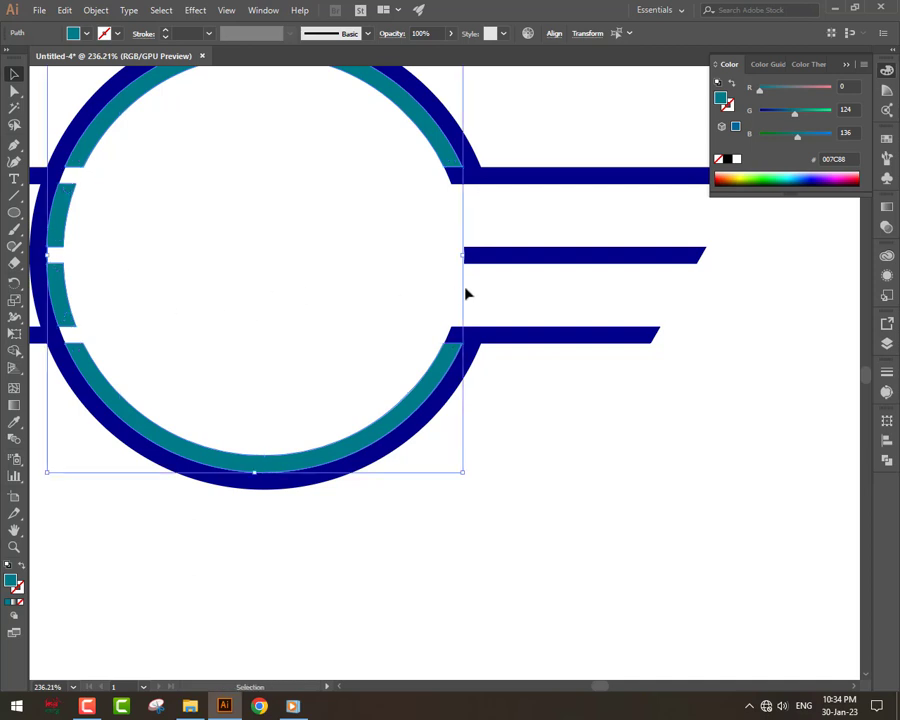
key(a)
key(v)
key(Return)
key(Escape)
Step: Delete the leftover pieces where the three bars cross the inner and outer rings on the circle's right side
click(643, 466)
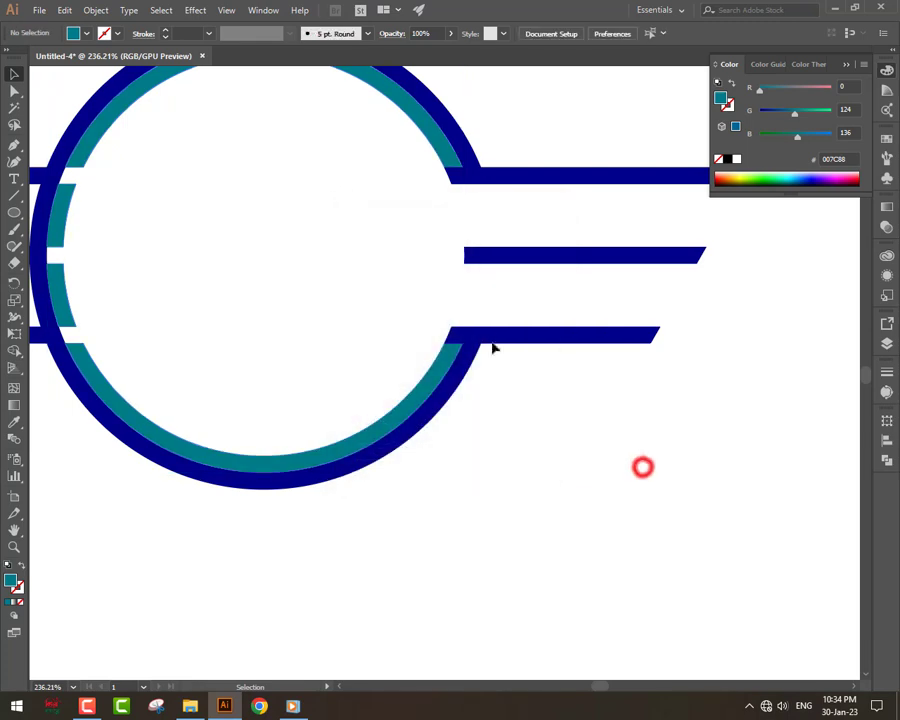
click(453, 333)
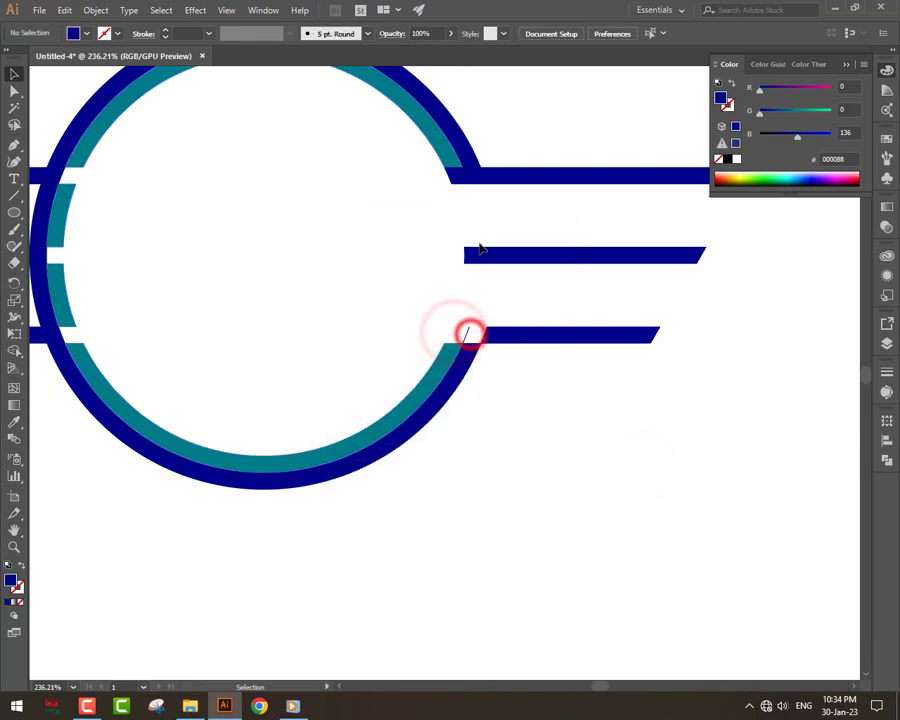
click(470, 255)
click(458, 318)
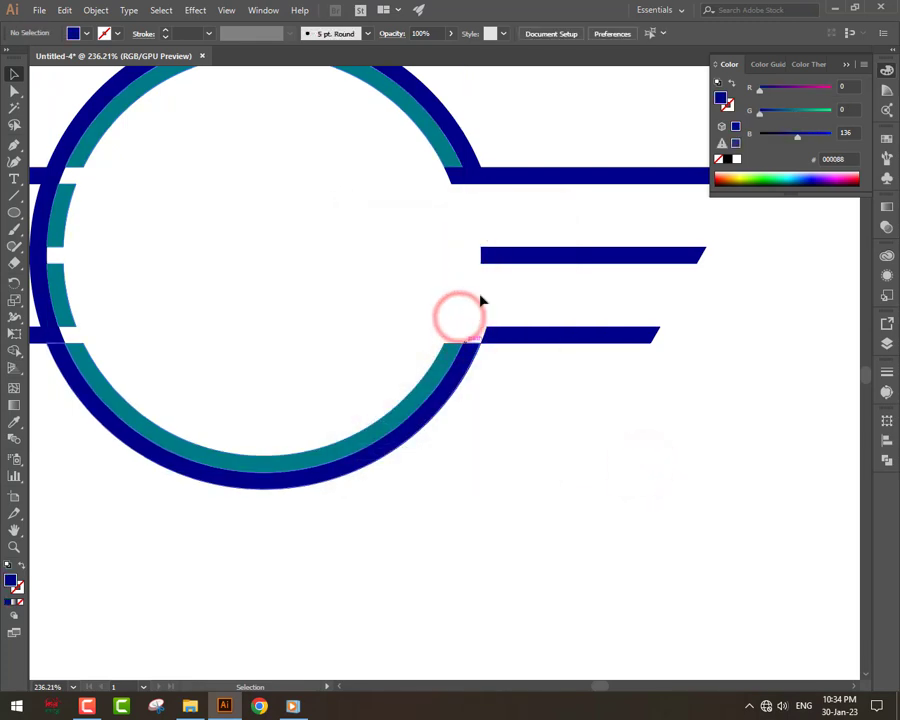
drag(468, 181, 472, 185)
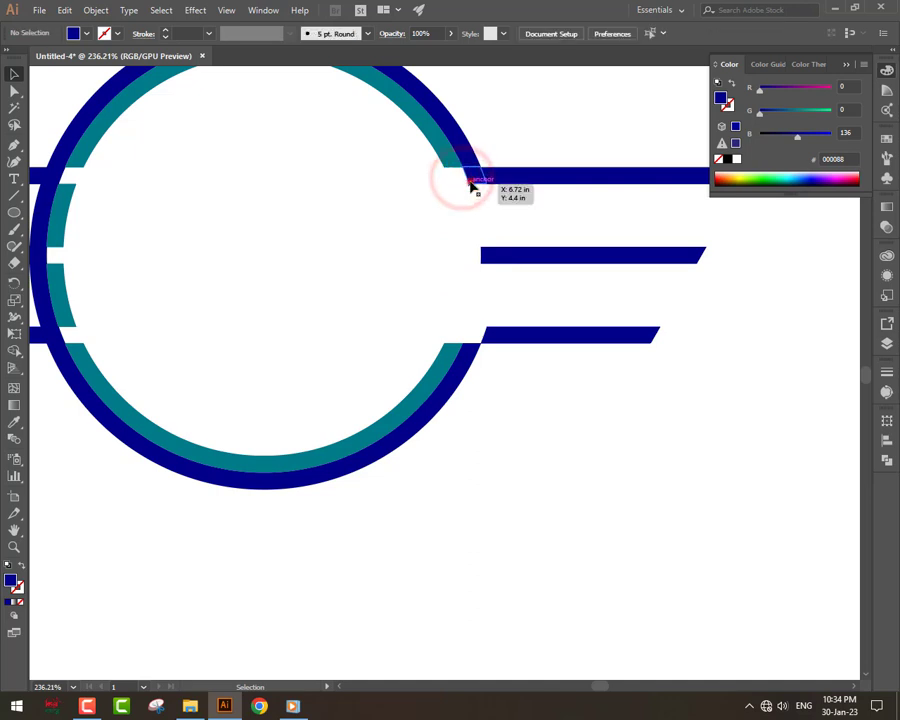
click(474, 219)
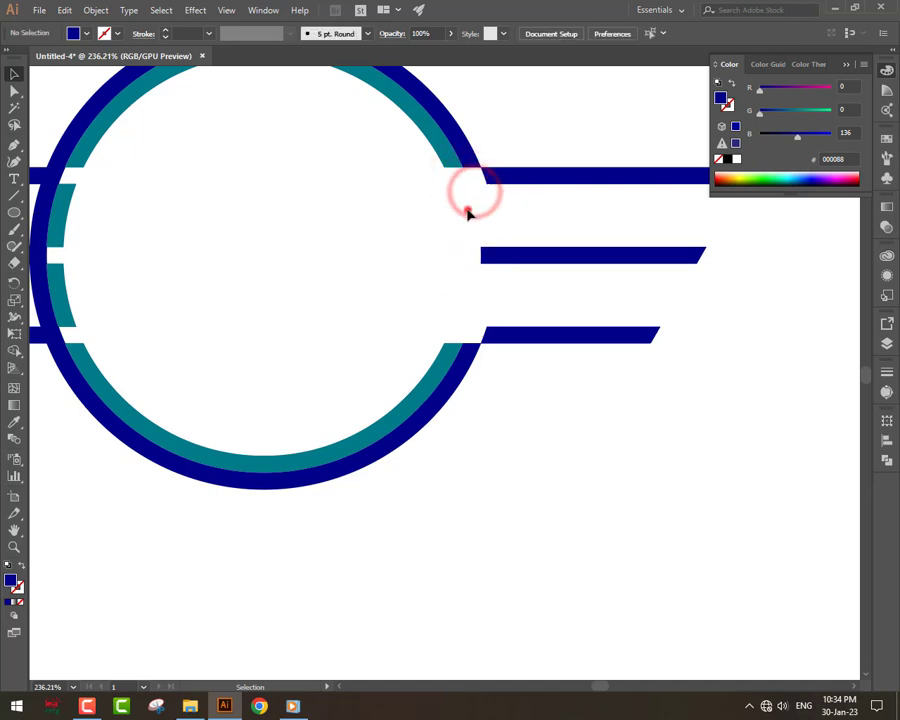
Step: Delete the leftover pieces of the middle bar where it crosses the outer ring on the circle's right side
click(466, 209)
click(488, 251)
click(489, 290)
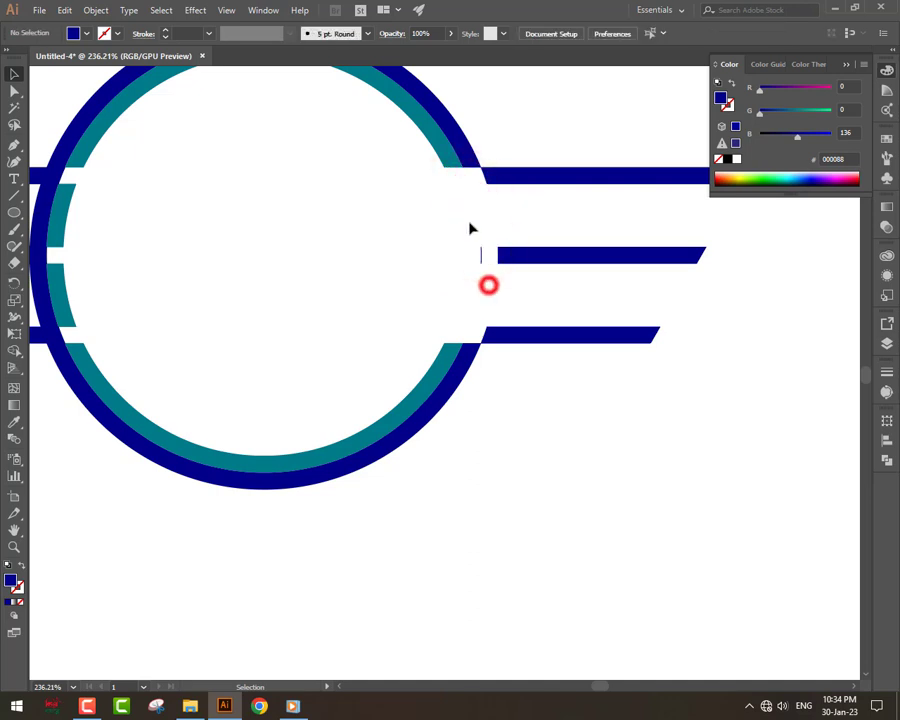
drag(462, 215, 488, 285)
key(Delete)
click(488, 285)
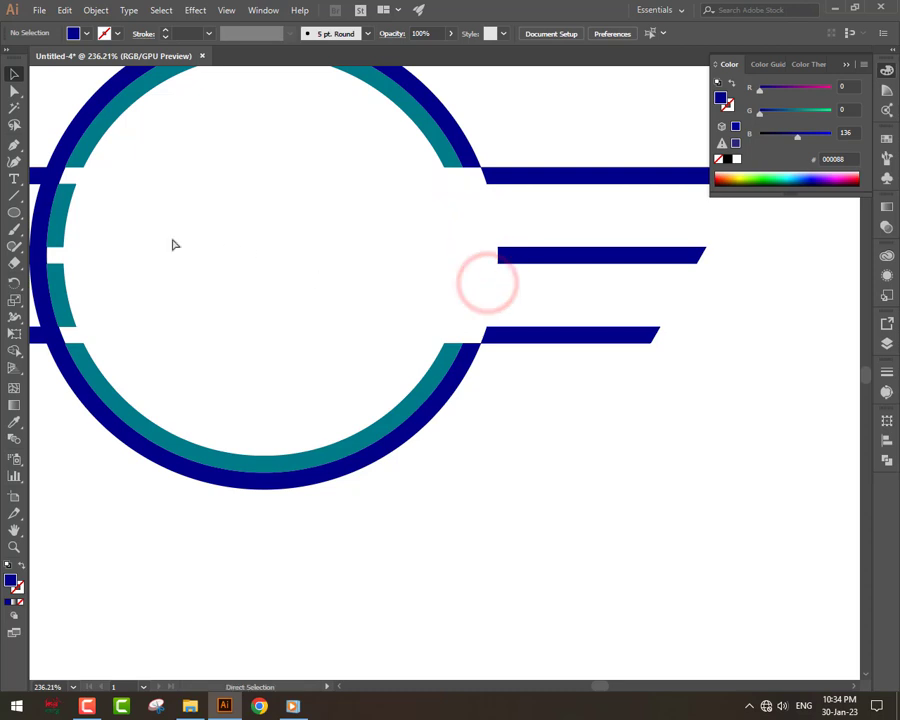
Step: Hide the two upper teal inner ring segments beside the bars on the circle's left side
key(z)
click(102, 213)
click(151, 157)
drag(268, 372, 519, 430)
click(500, 277)
click(449, 446)
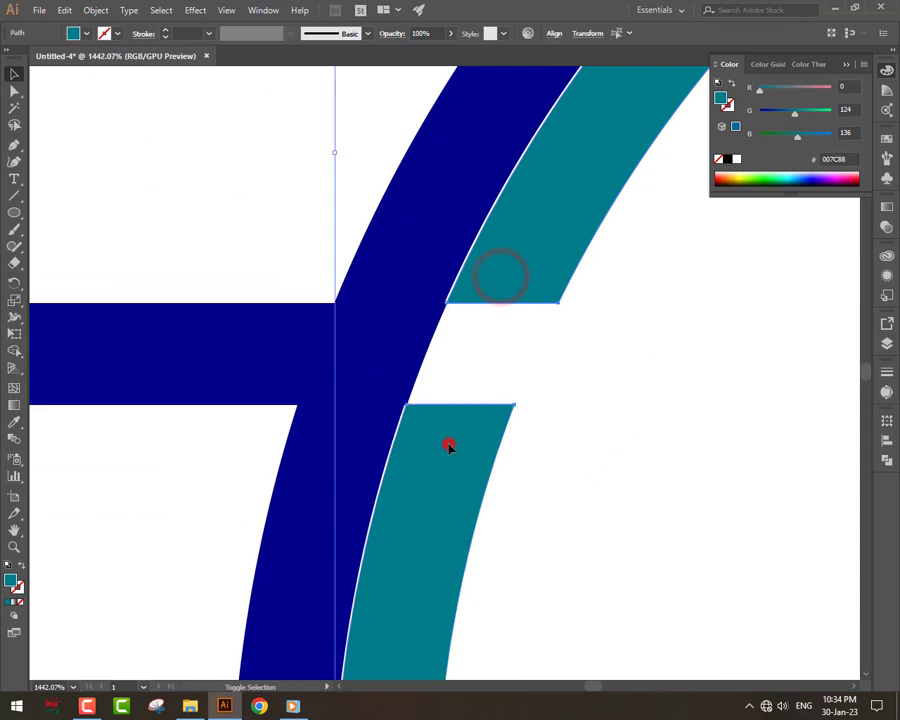
key(Delete)
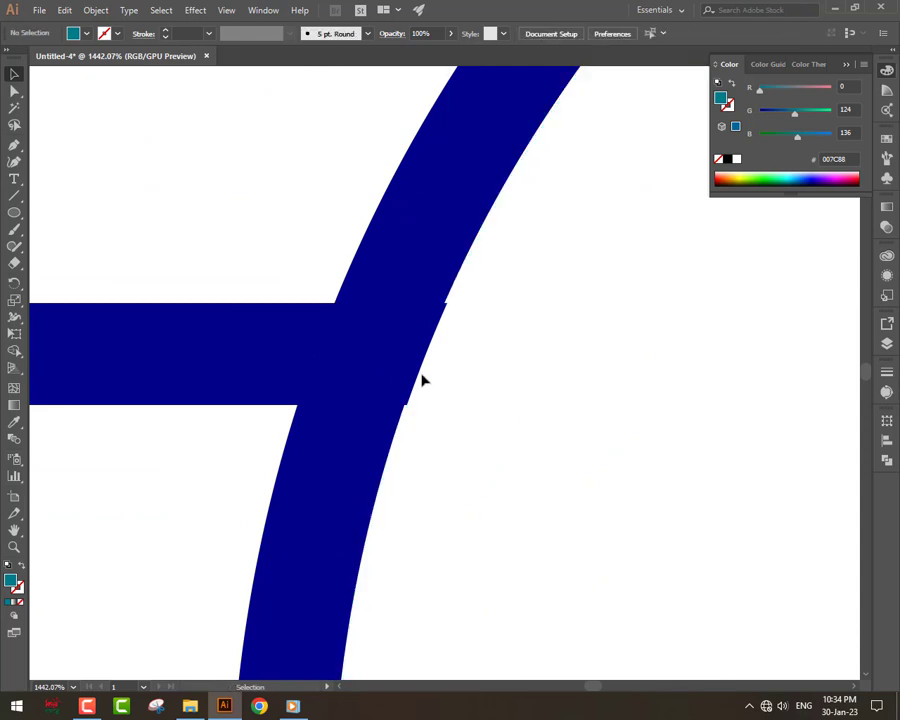
Step: Delete the thin dark blue slivers along the outer ring's inner edge at the three bar crossings on the left
click(413, 367)
click(432, 366)
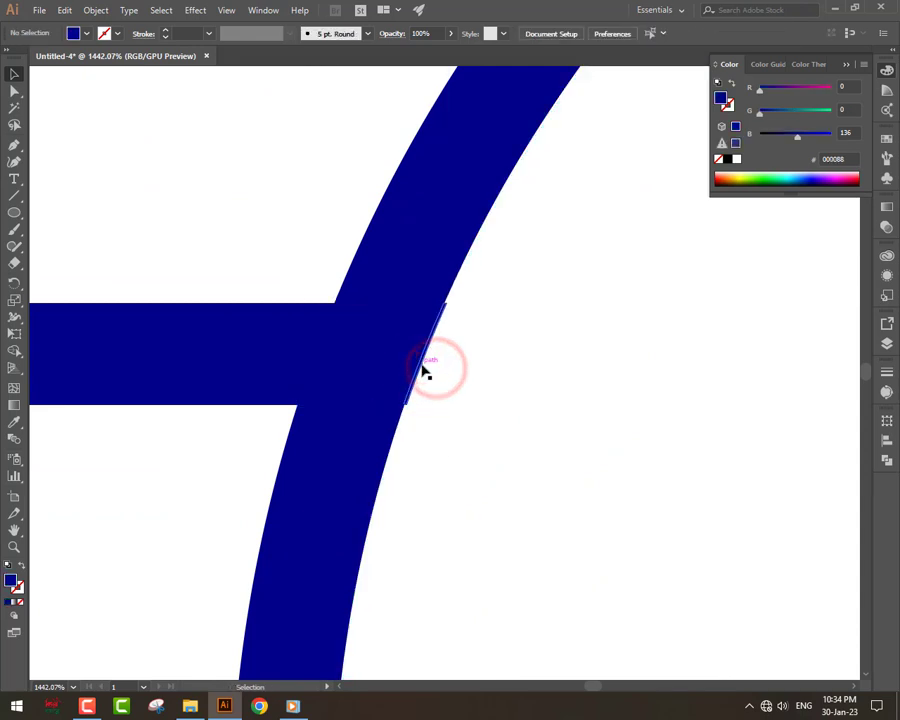
click(421, 366)
click(458, 369)
click(412, 464)
key(ctrl+z)
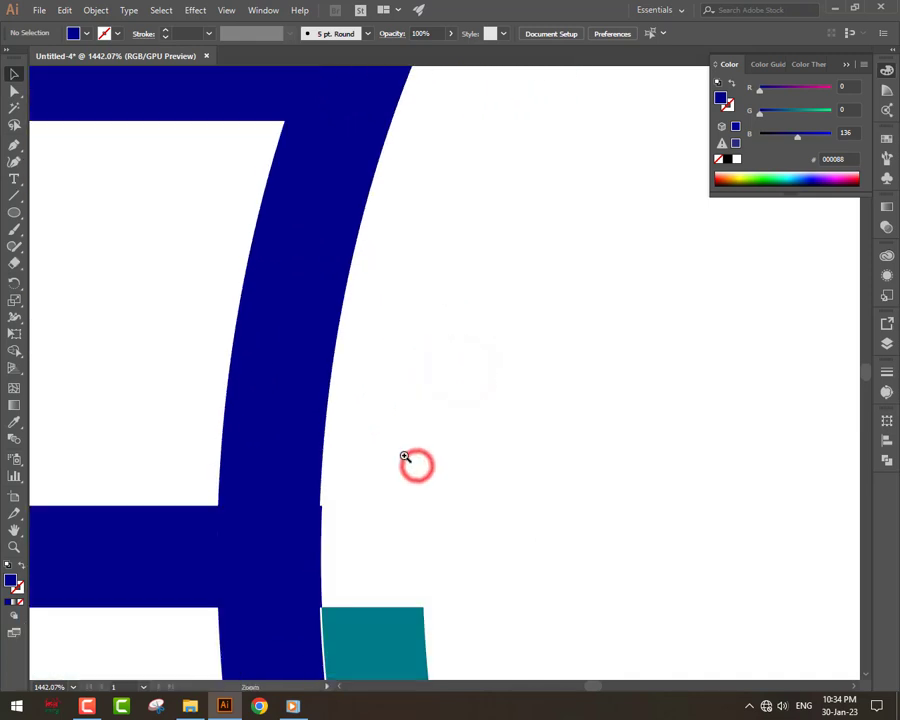
click(322, 565)
scroll(338, 560, down, 2)
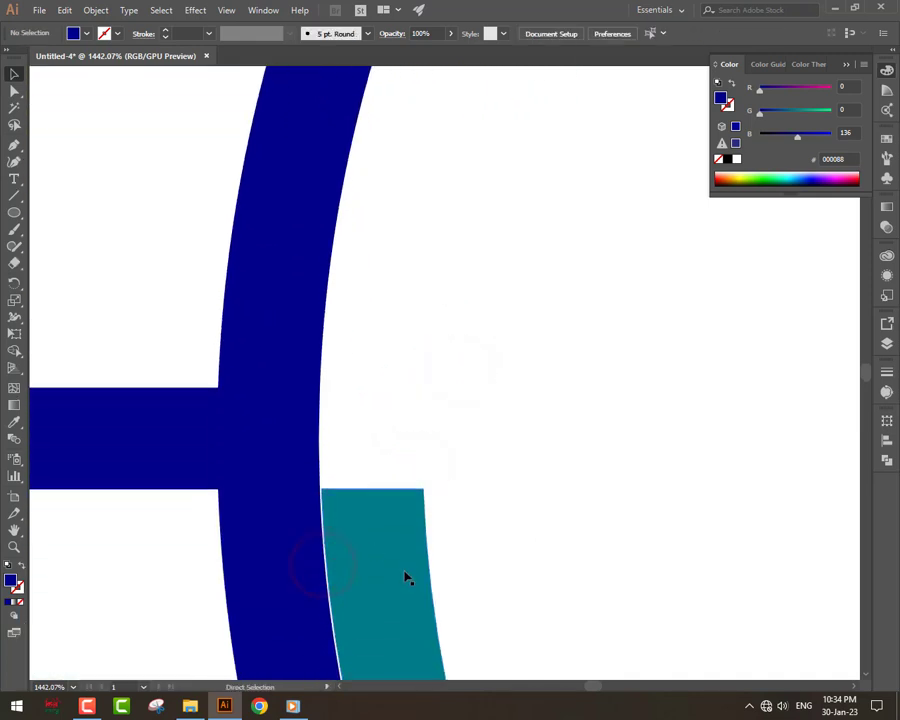
scroll(406, 578, down, 8)
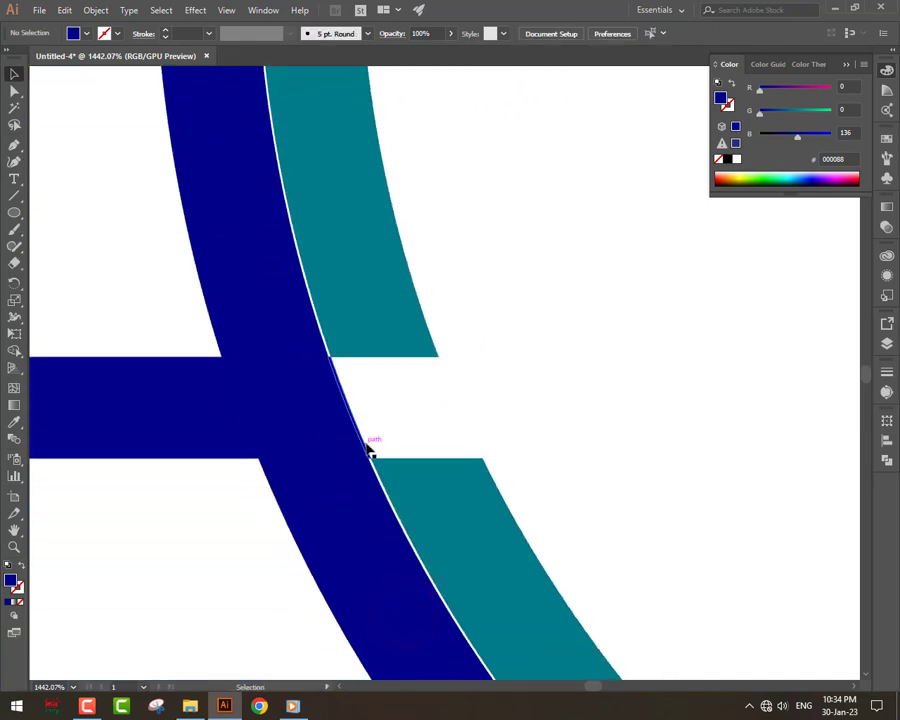
click(458, 421)
key(a)
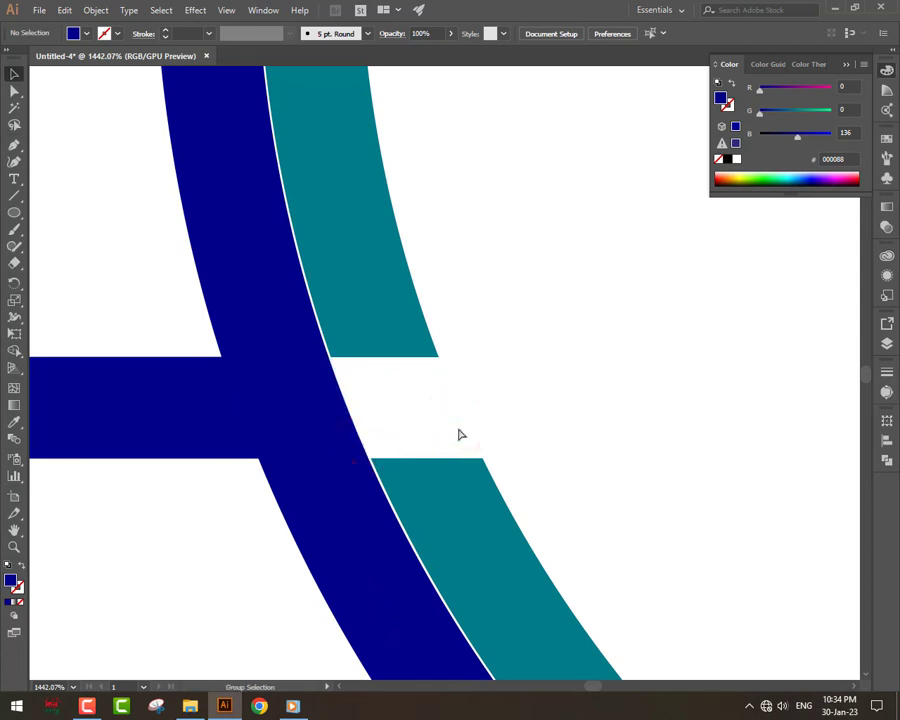
Step: Bring the missing upper teal ring segments back into view
click(375, 408)
key(ctrl+minus)
key(ctrl+minus)
key(ctrl+minus)
key(ctrl+minus)
key(ctrl+minus)
key(ctrl+minus)
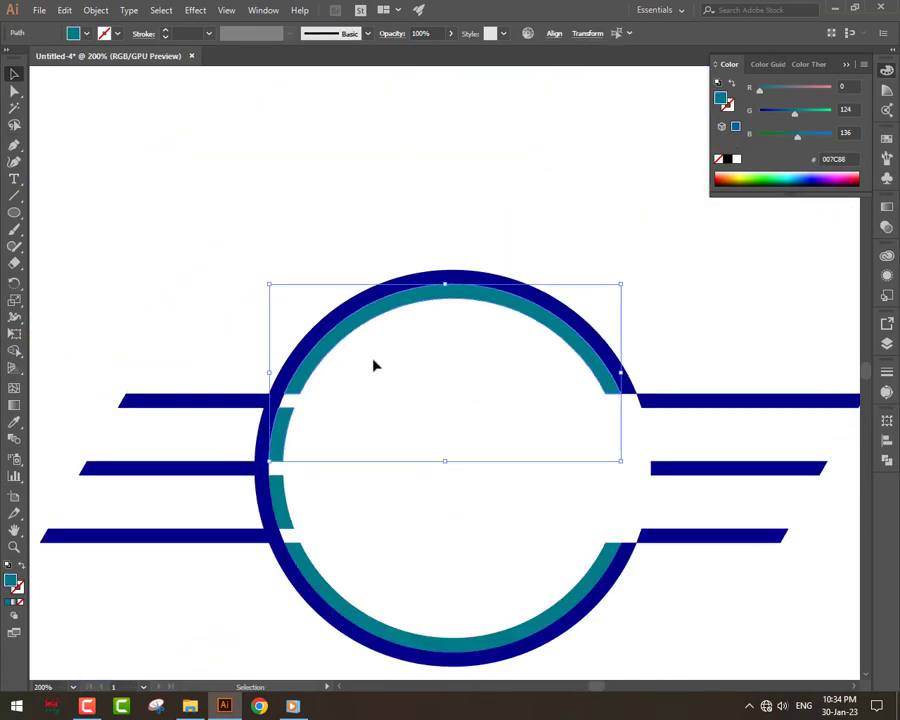
Step: Select all teal segments with the Magic Wand and stretch them left until they touch the dark blue outer ring
click(14, 108)
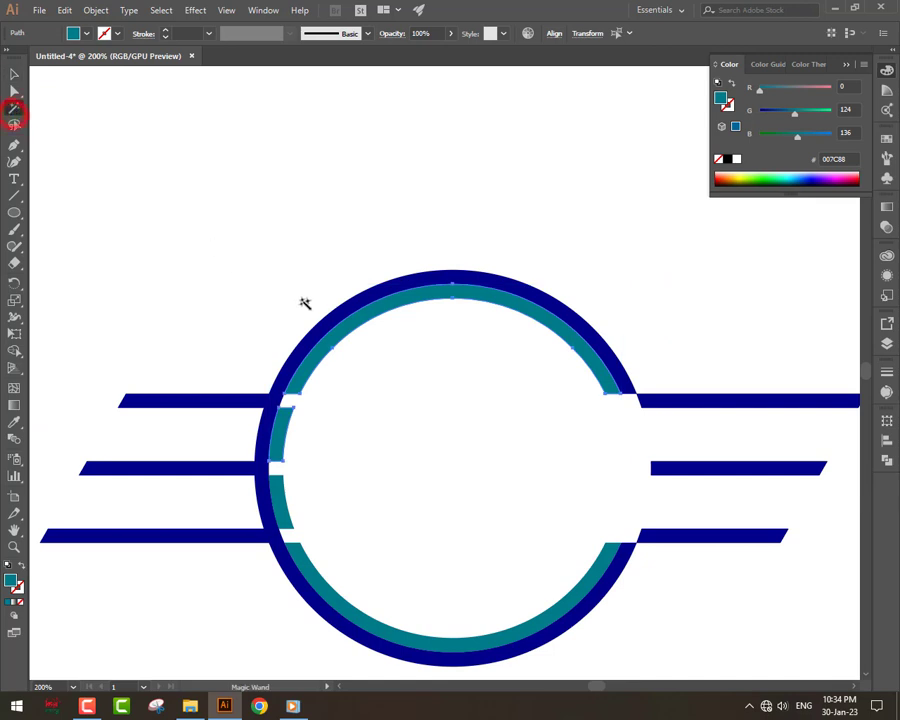
click(372, 320)
click(14, 72)
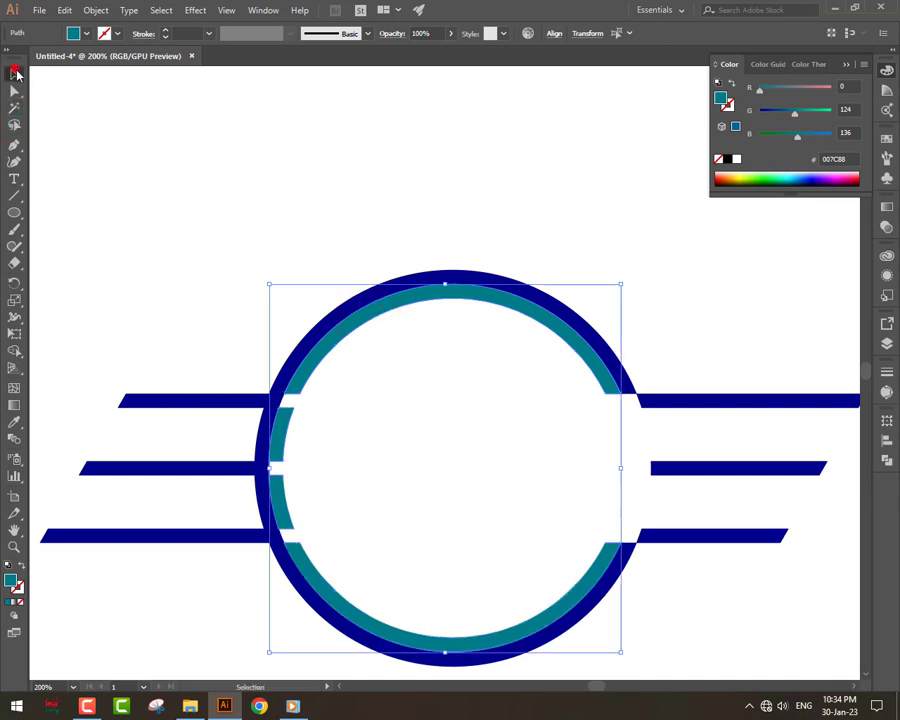
drag(270, 466, 378, 496)
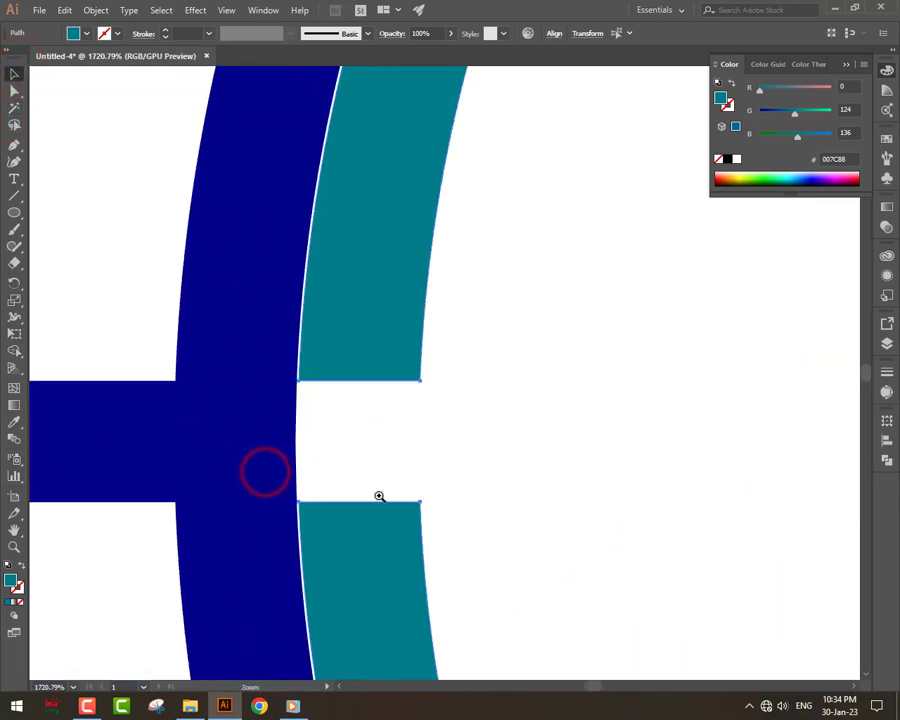
click(252, 509)
click(335, 386)
click(337, 390)
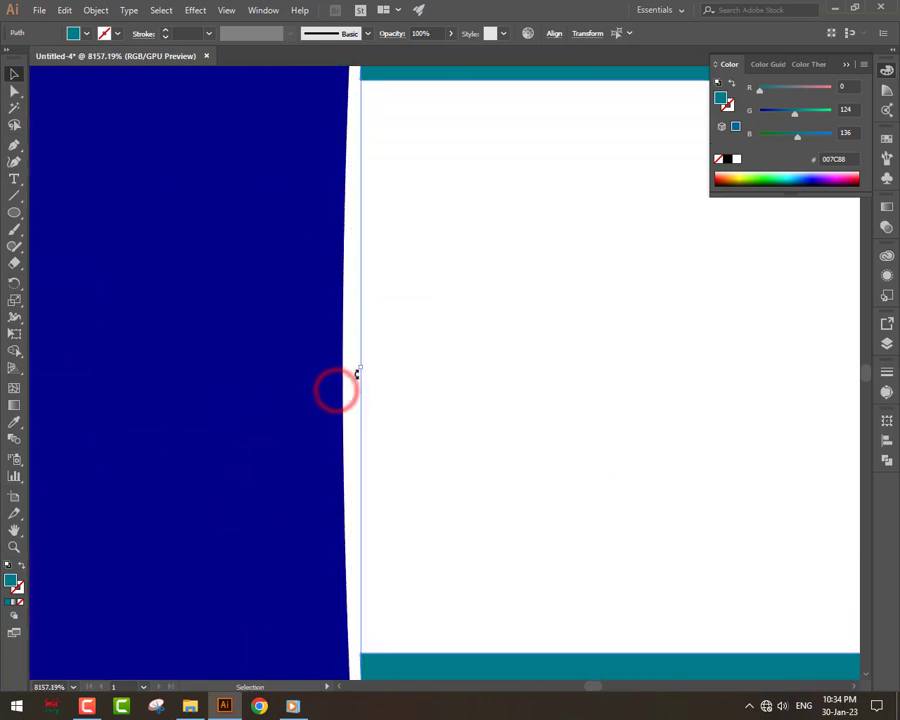
drag(361, 370, 348, 369)
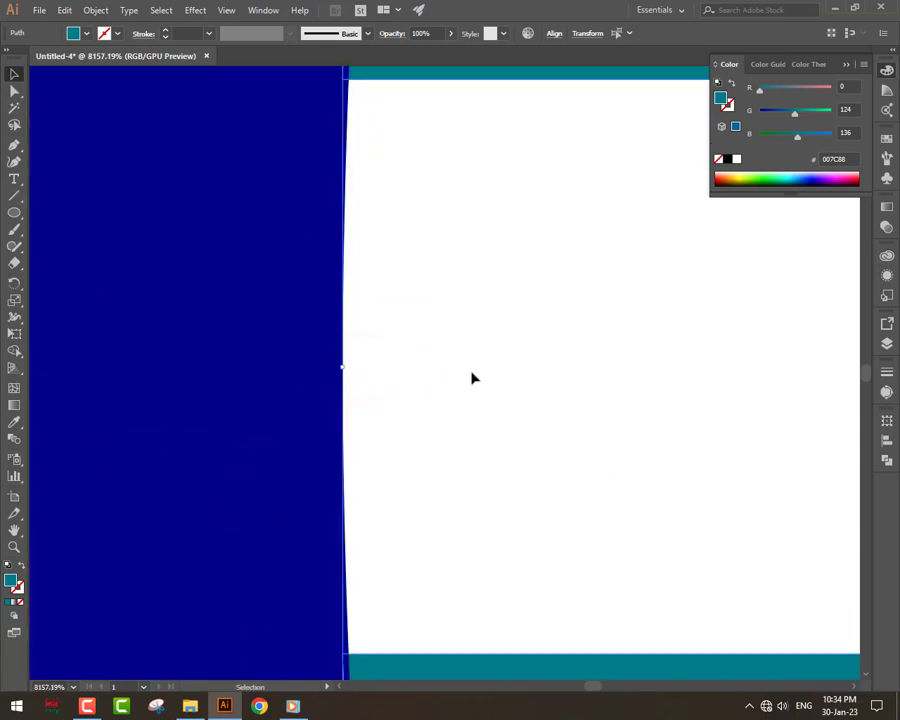
key(ctrl+0)
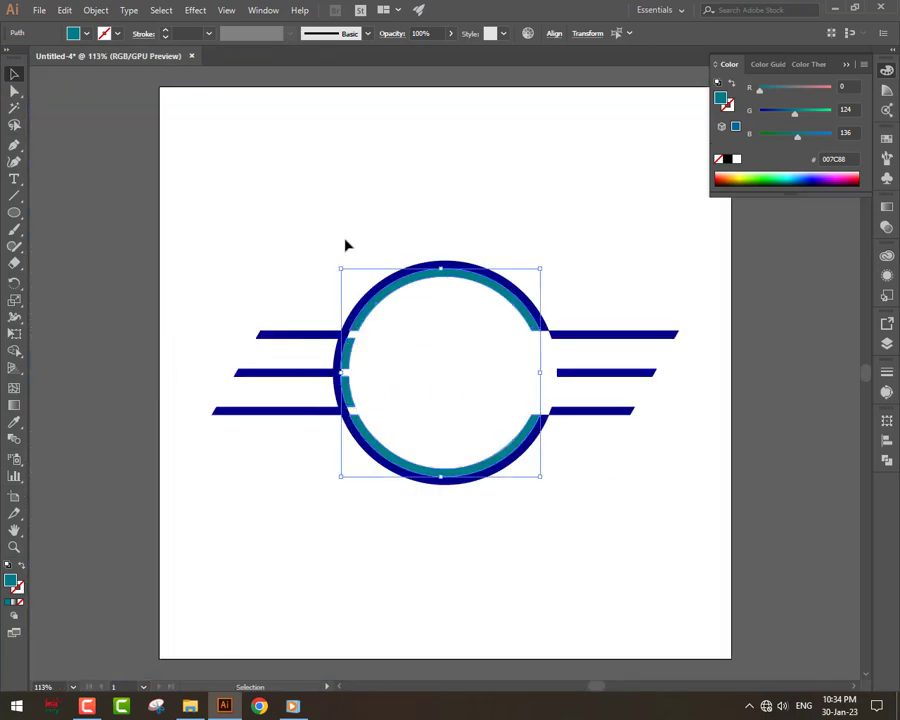
Step: Scale the whole logo down proportionally around its center to about half the artboard's width
click(344, 239)
click(495, 400)
drag(558, 390, 602, 386)
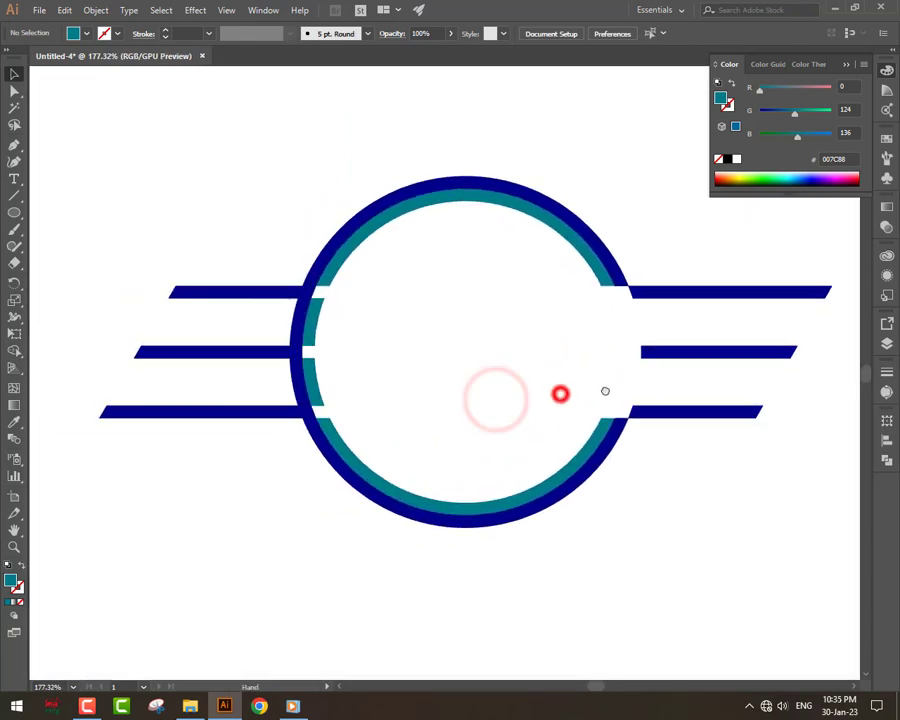
key(ctrl+a)
key(a)
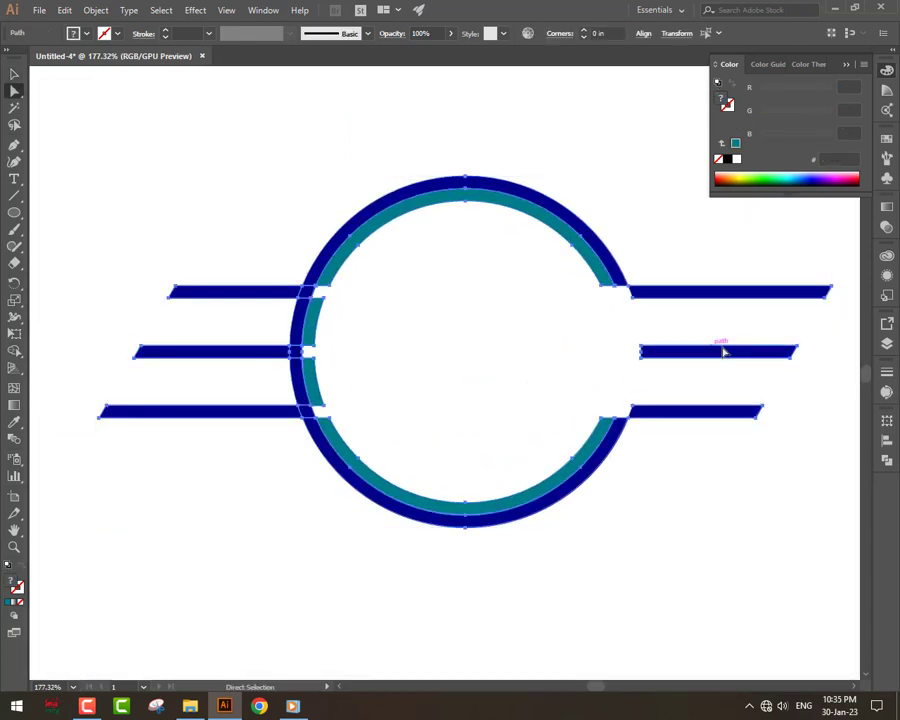
click(16, 73)
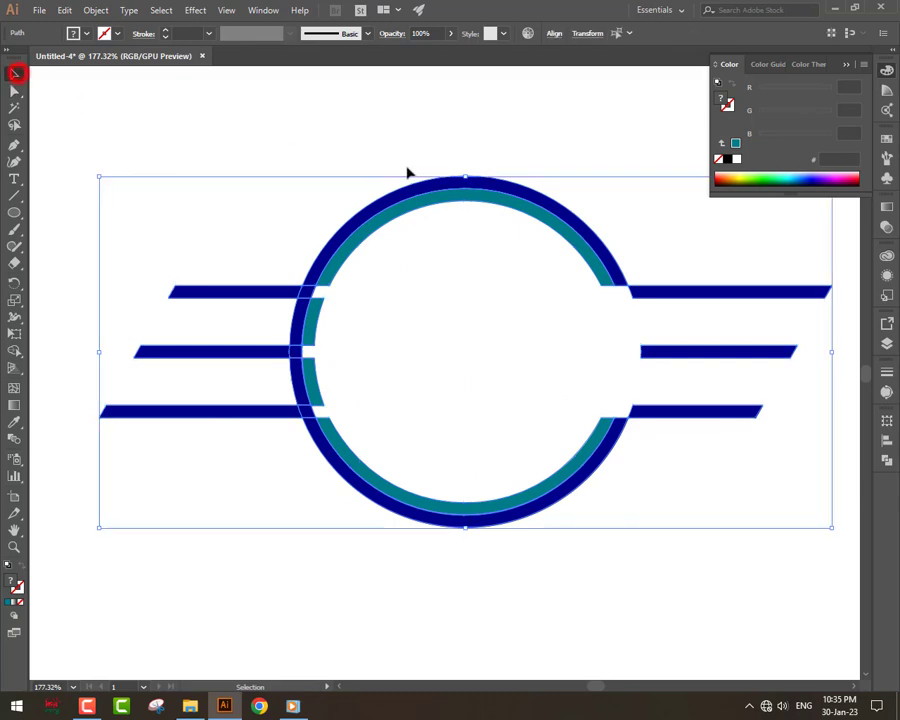
drag(466, 177, 464, 206)
click(464, 206)
key(ctrl+1)
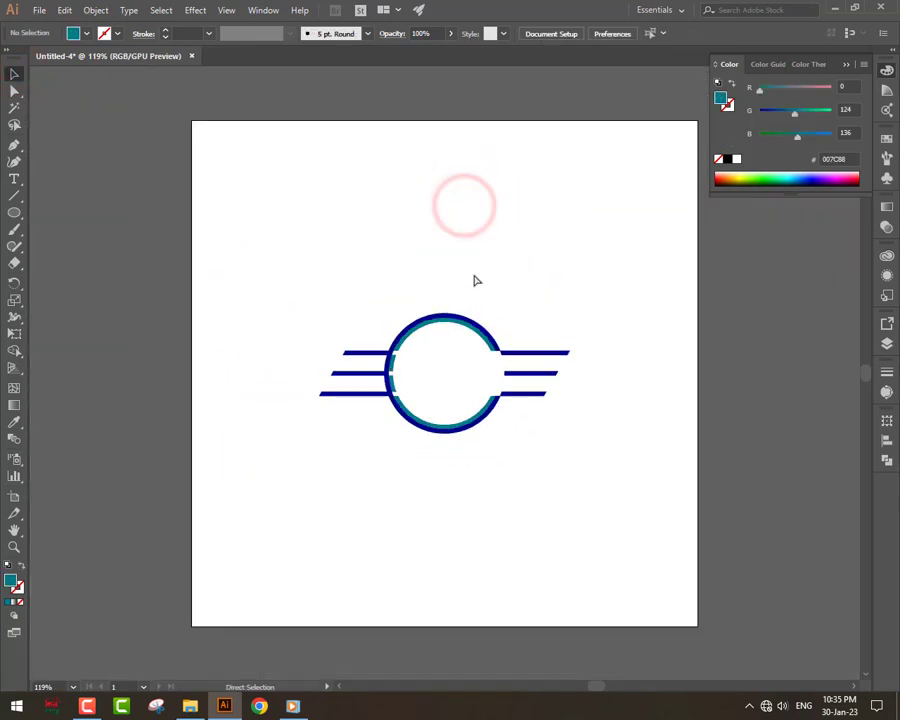
click(441, 270)
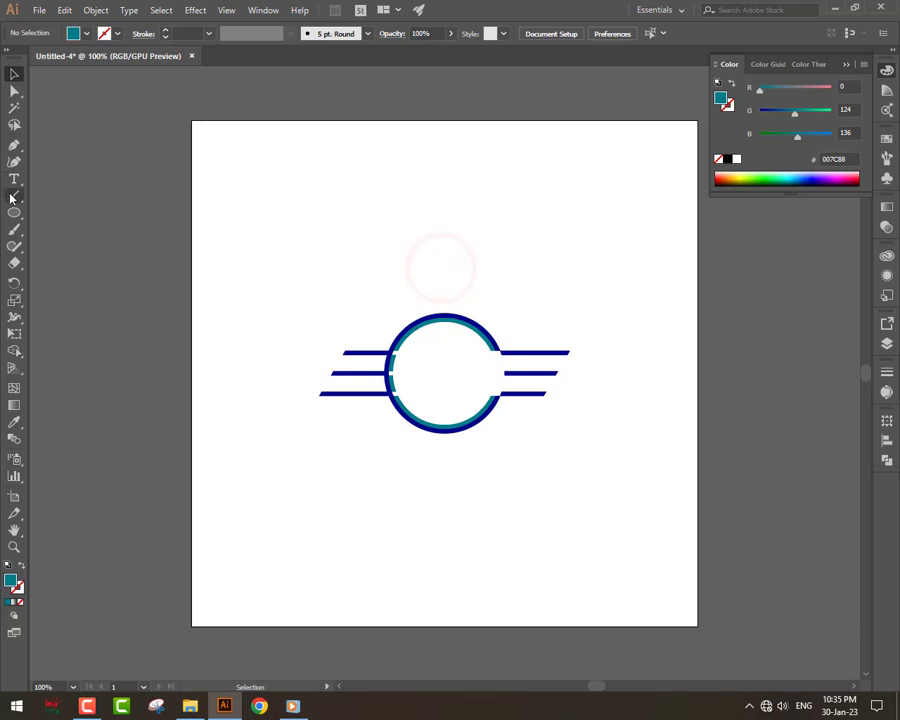
Step: Place a new point text object on the artboard above the logo
click(12, 184)
click(310, 248)
key(Escape)
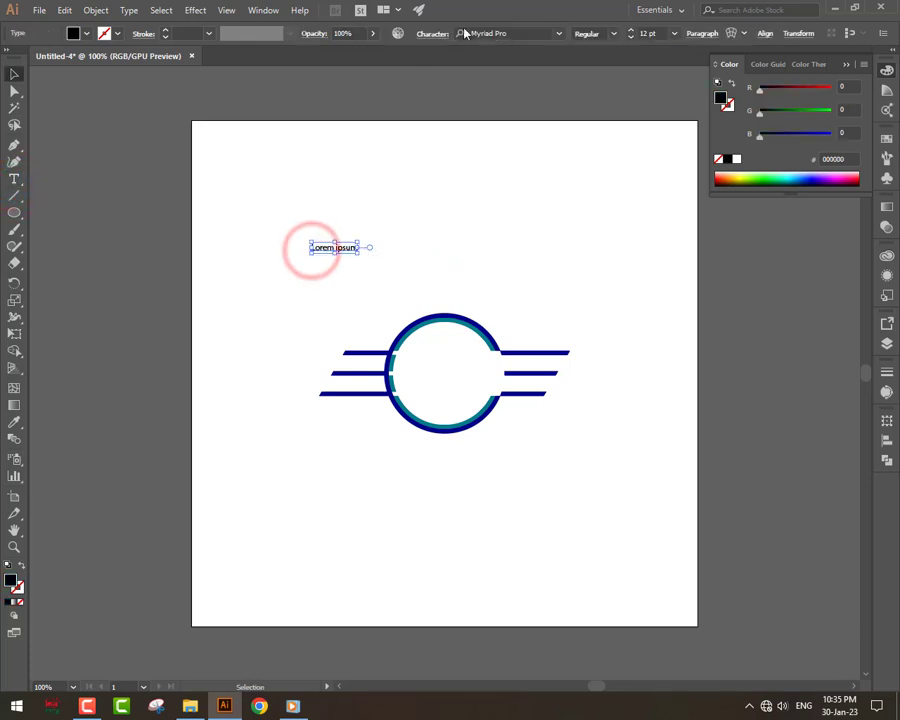
Step: Set the placeholder text's font to Precious
click(507, 34)
key(Down)
key(Down)
key(Down)
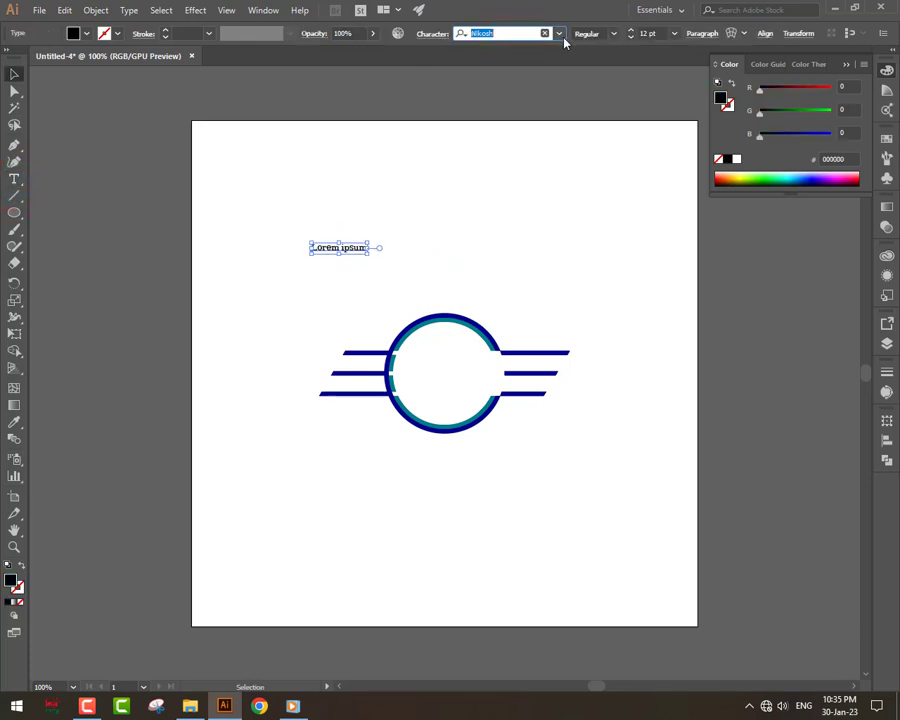
key(Down)
key(Down)
click(559, 33)
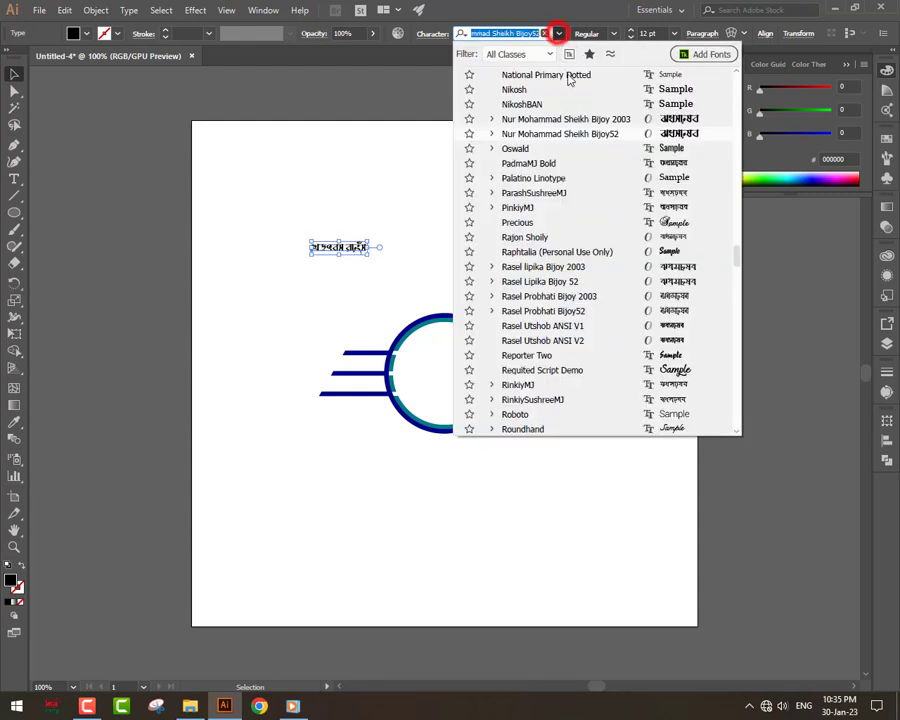
click(655, 221)
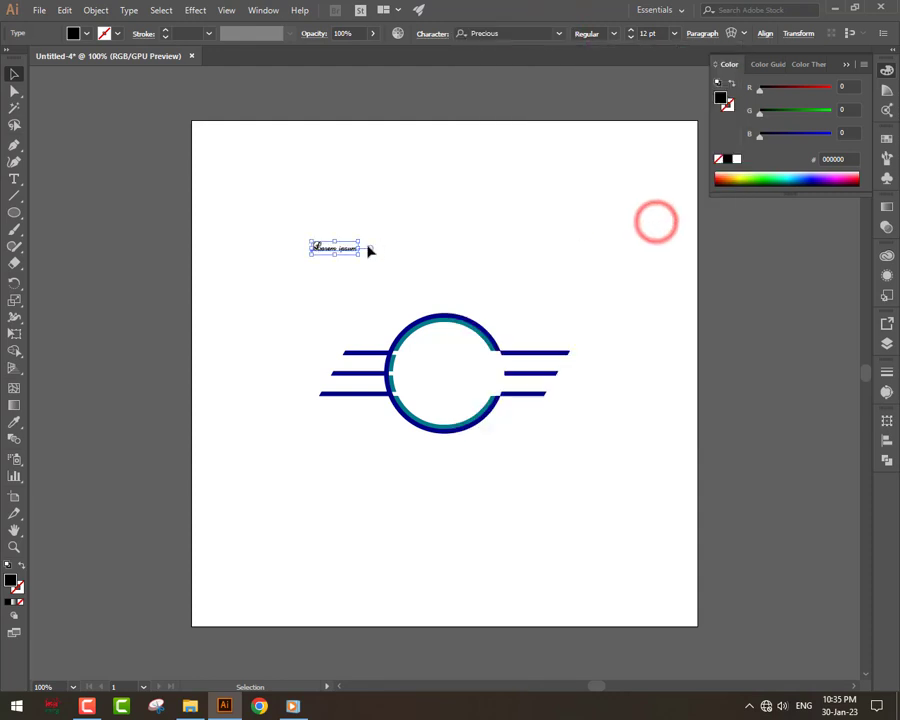
Step: Enlarge the text to about 134 pt and replace the placeholder with "Tag"
drag(367, 248, 593, 215)
drag(436, 255, 545, 265)
triple_click(540, 256)
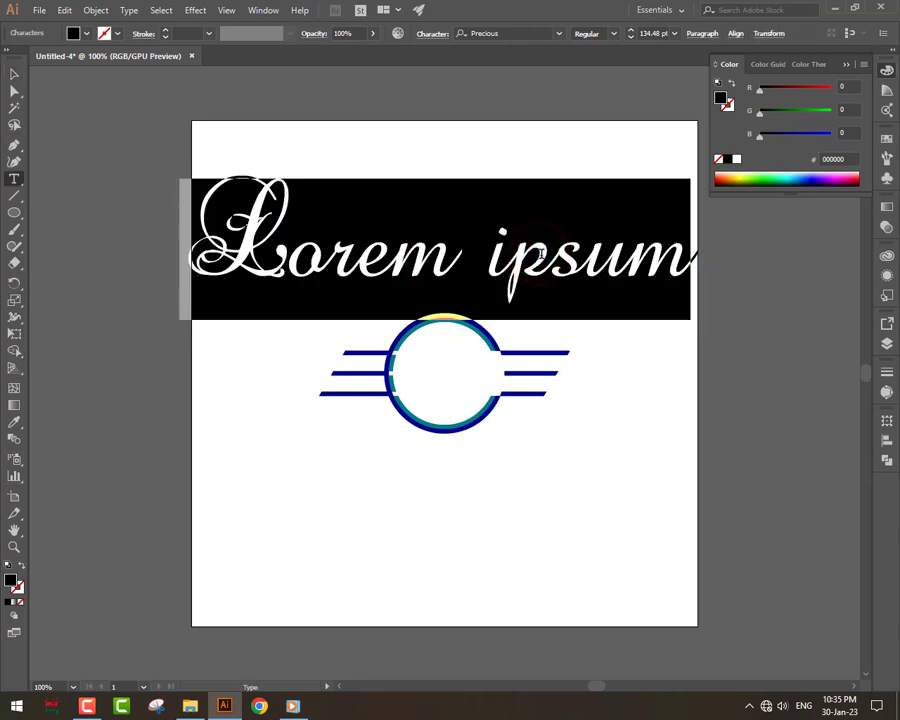
text(Tag)
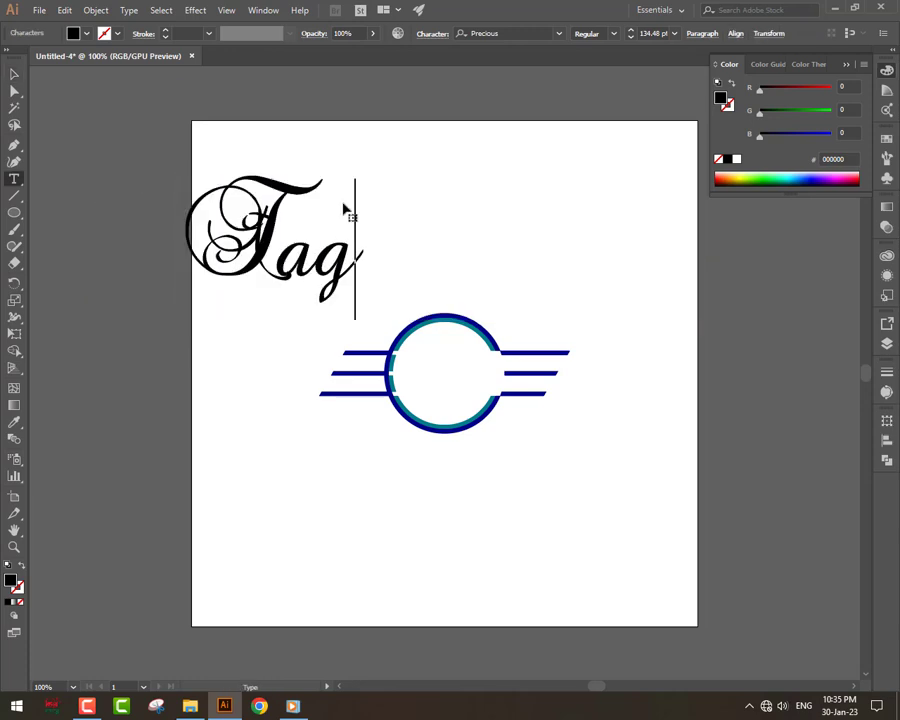
key(Escape)
Step: Change the font of the word Tag to Lucy the Cat Regular
click(513, 34)
click(559, 34)
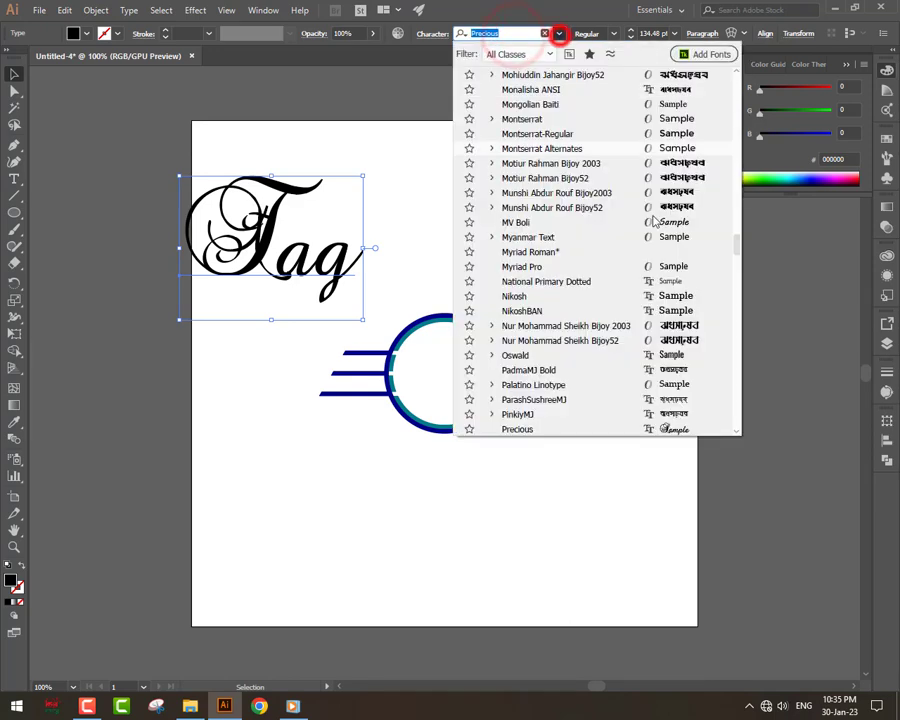
scroll(668, 306, up, 5)
scroll(670, 310, up, 9)
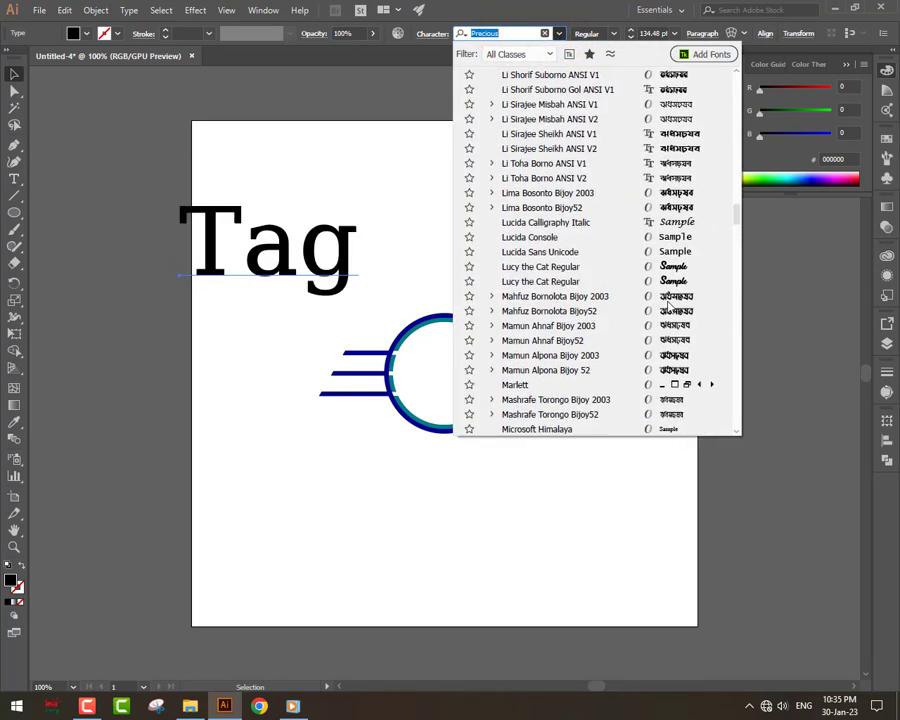
scroll(690, 376, down, 2)
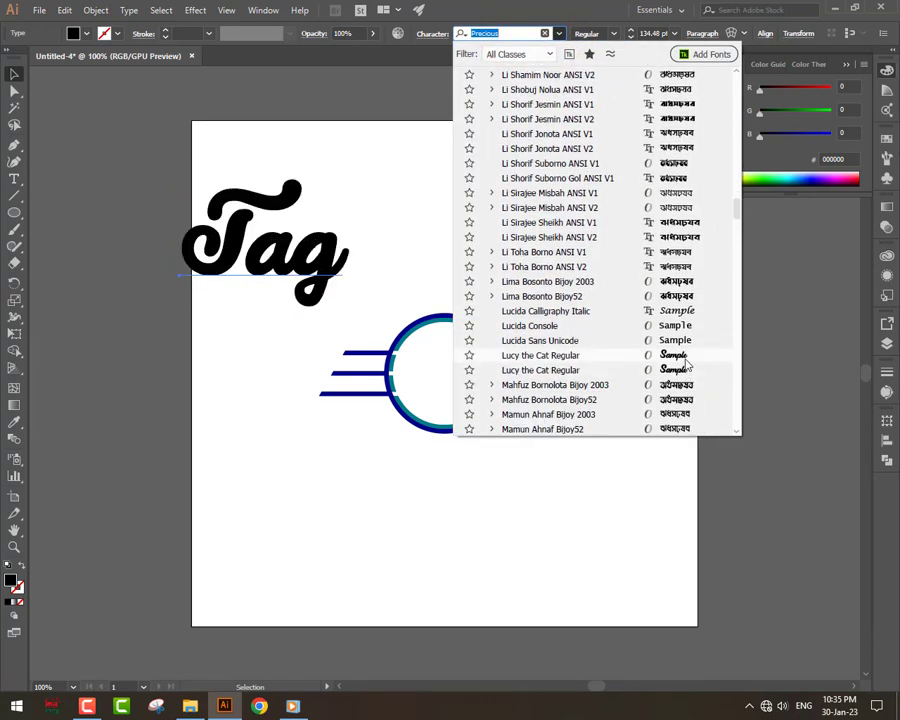
click(681, 357)
Step: Move the word Tag into the circle and scale it down to about 71 pt so it fits inside
drag(300, 270, 492, 400)
click(541, 385)
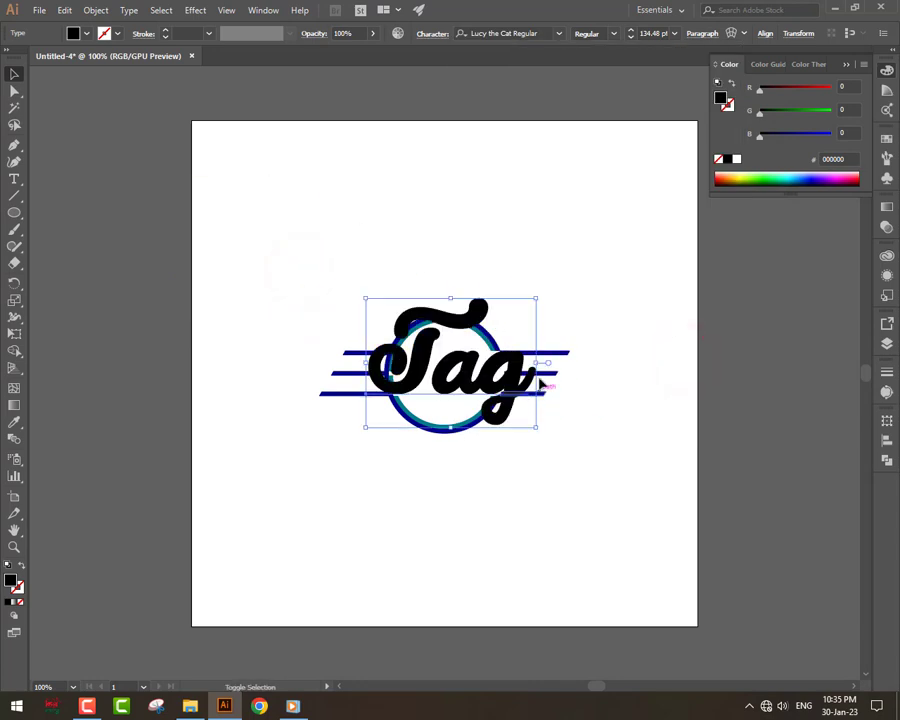
drag(537, 366, 497, 362)
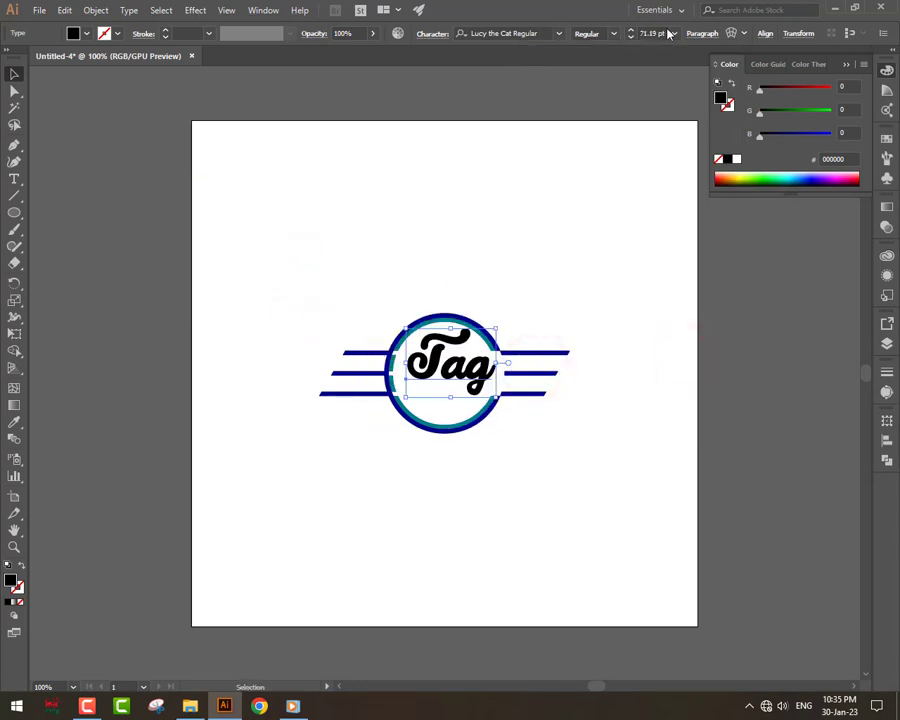
Step: Align the word Tag to the horizontal center of the circle
click(424, 388)
drag(624, 346, 605, 392)
click(886, 440)
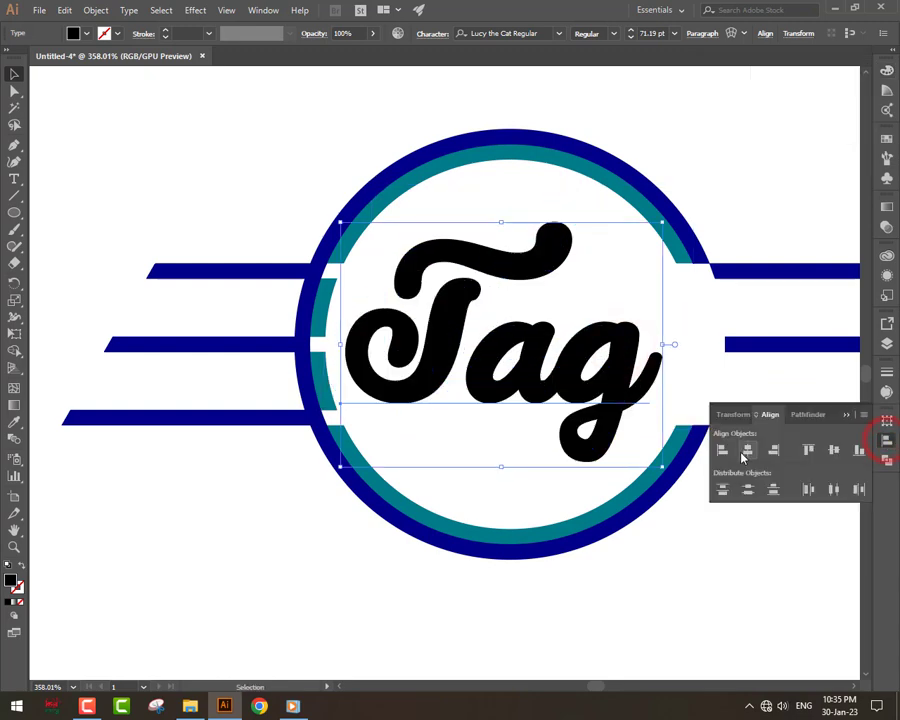
click(743, 453)
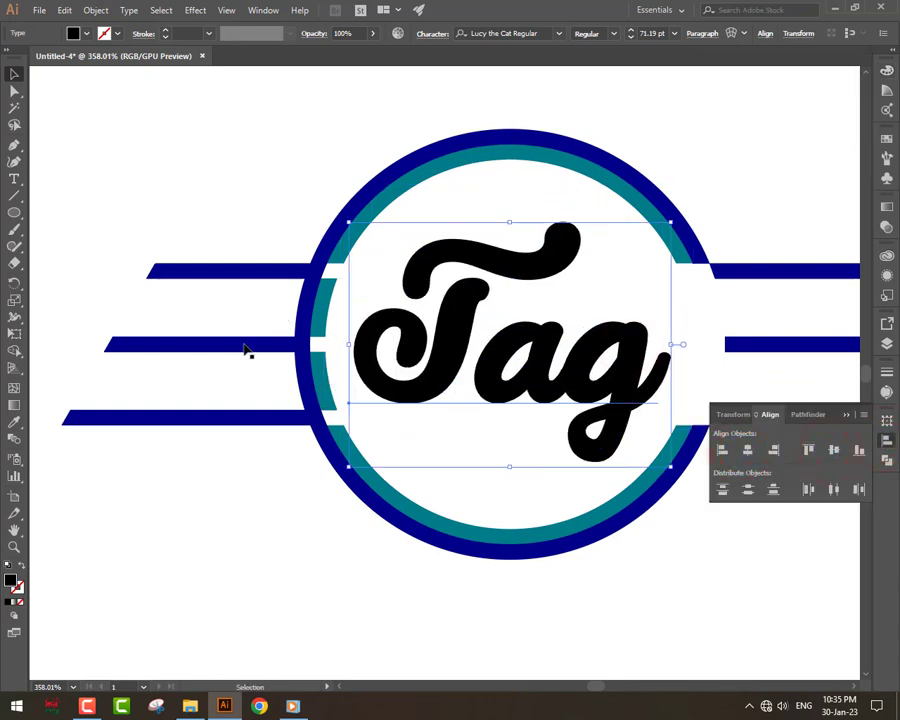
Step: Recolor the word Tag dark blue by sampling one of the bars with the Eyedropper, and deselect it
key(i)
click(213, 341)
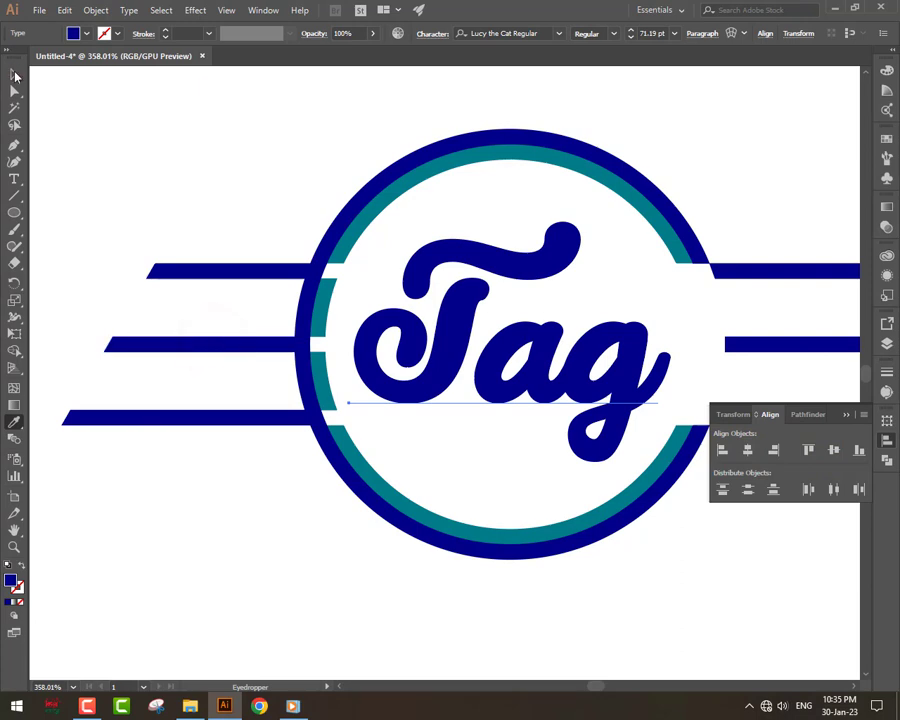
click(14, 74)
click(187, 134)
key(ctrl+0)
key(ctrl+1)
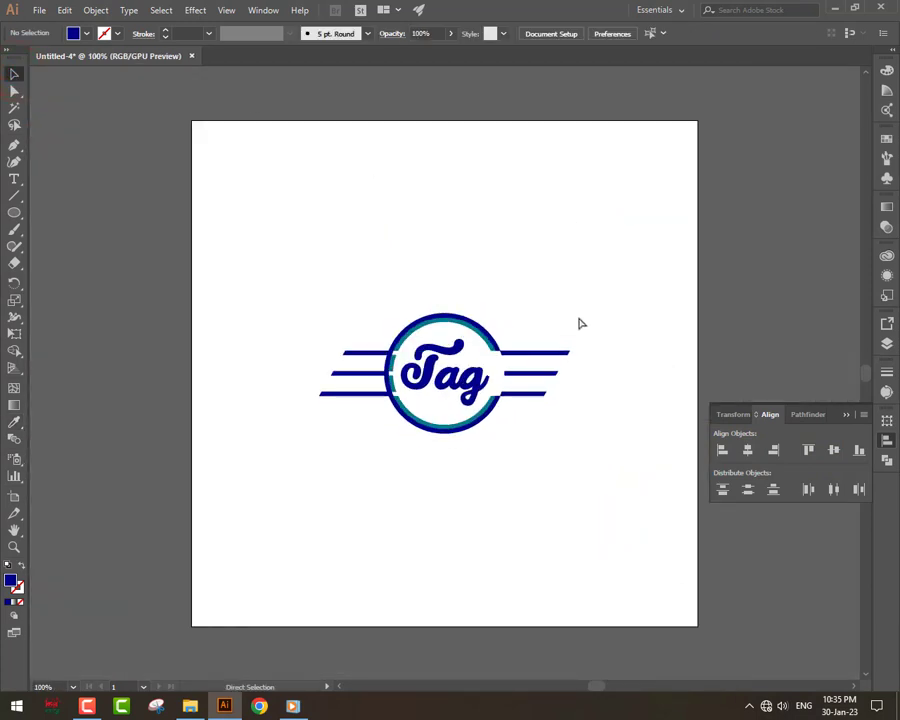
key(ctrl+0)
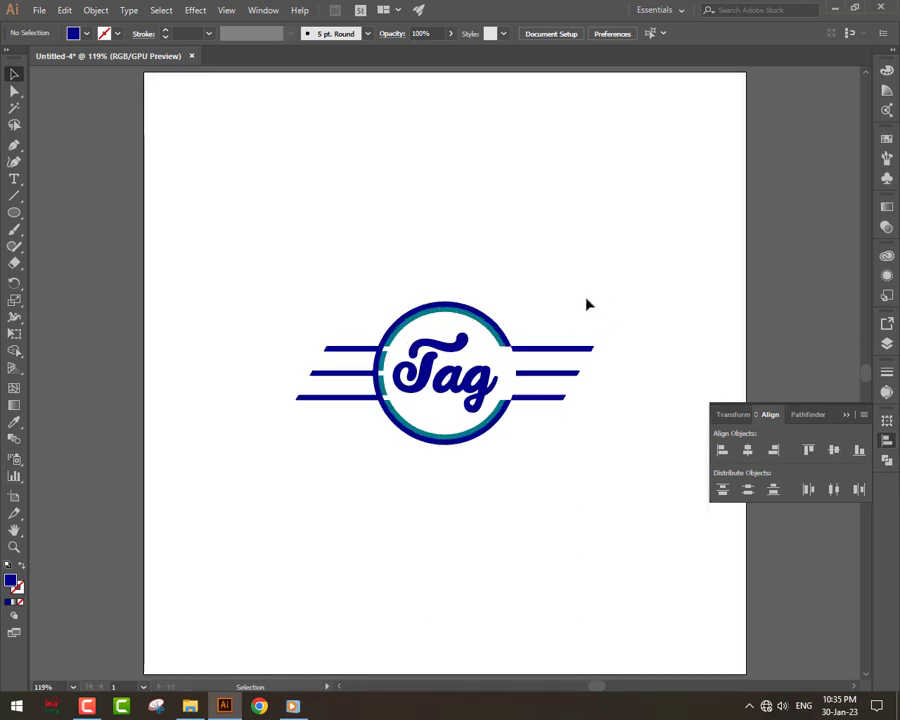
click(845, 416)
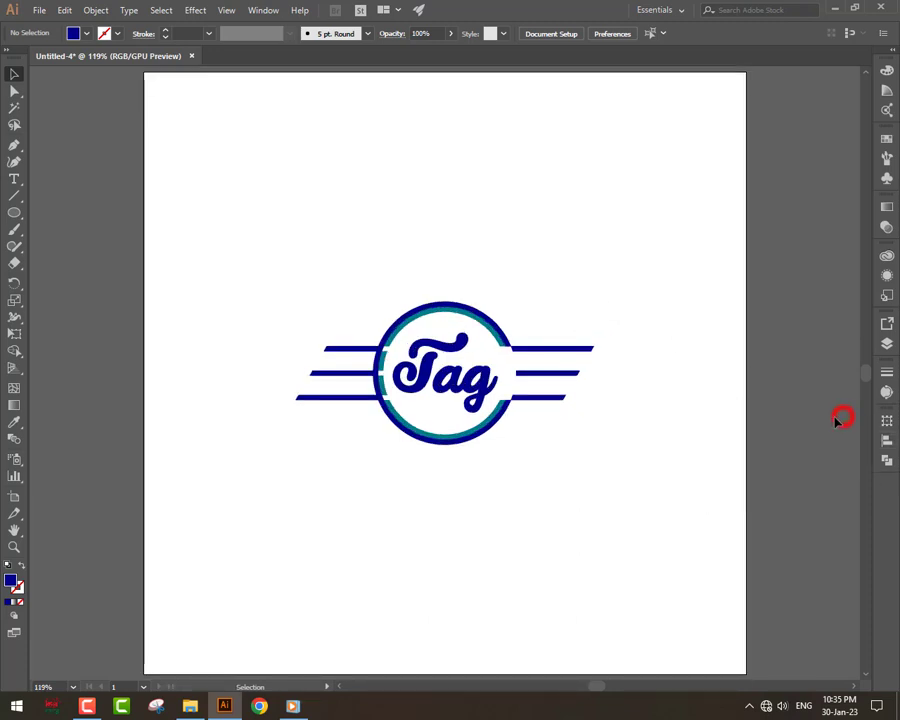